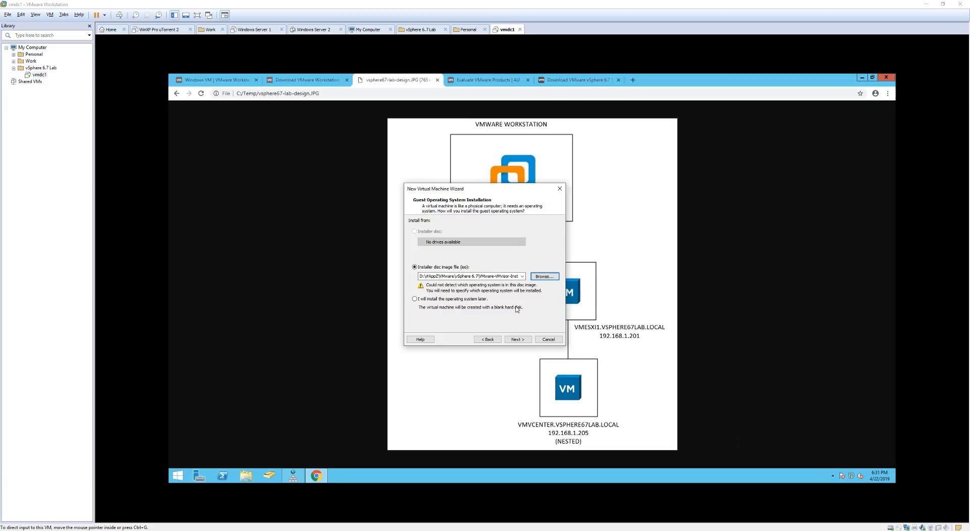
Choose VMware ESX as the guest OS, keeping version VMware ESXi 6.5 and later.
{"action": "double_click", "coordinate": [492, 274]}
{"action": "left_click", "coordinate": [518, 340]}
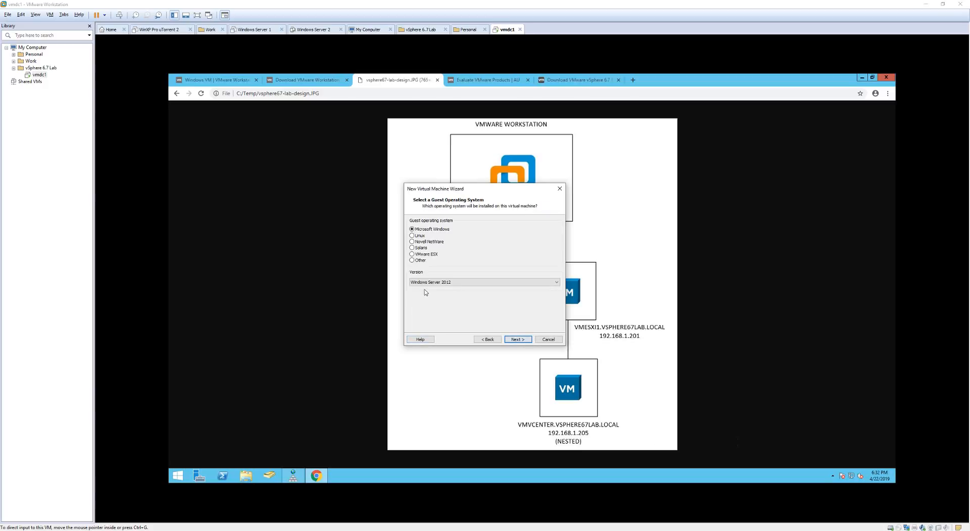
{"action": "left_click", "coordinate": [413, 255]}
{"action": "left_click", "coordinate": [470, 282]}
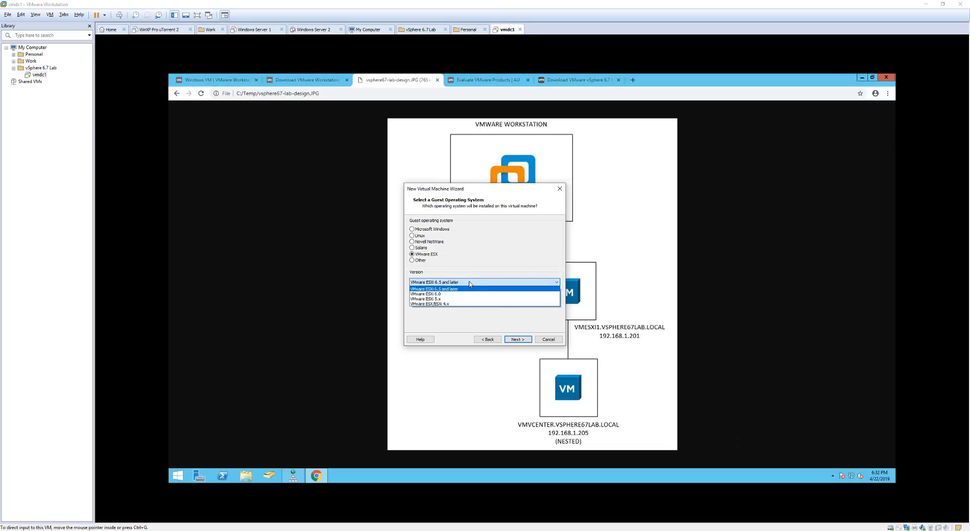
{"action": "left_click", "coordinate": [470, 284]}
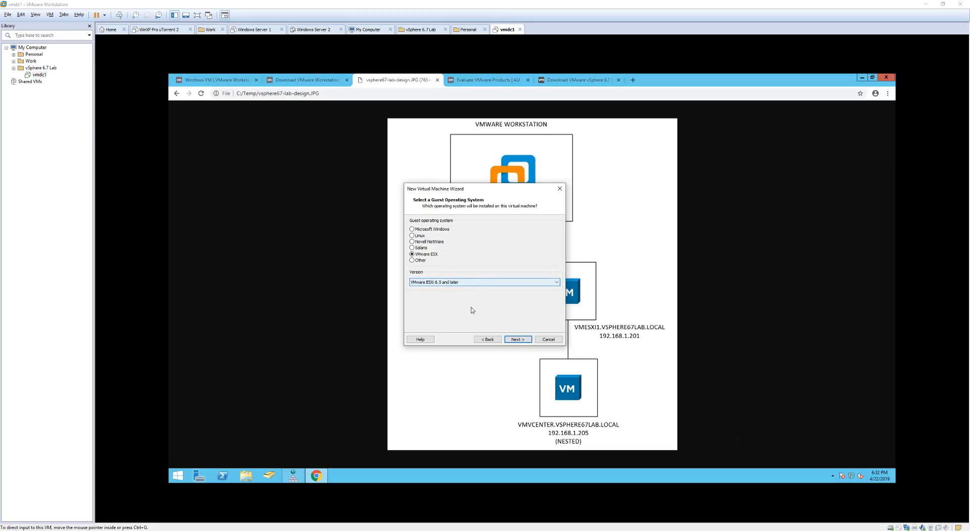
{"action": "left_click", "coordinate": [525, 339]}
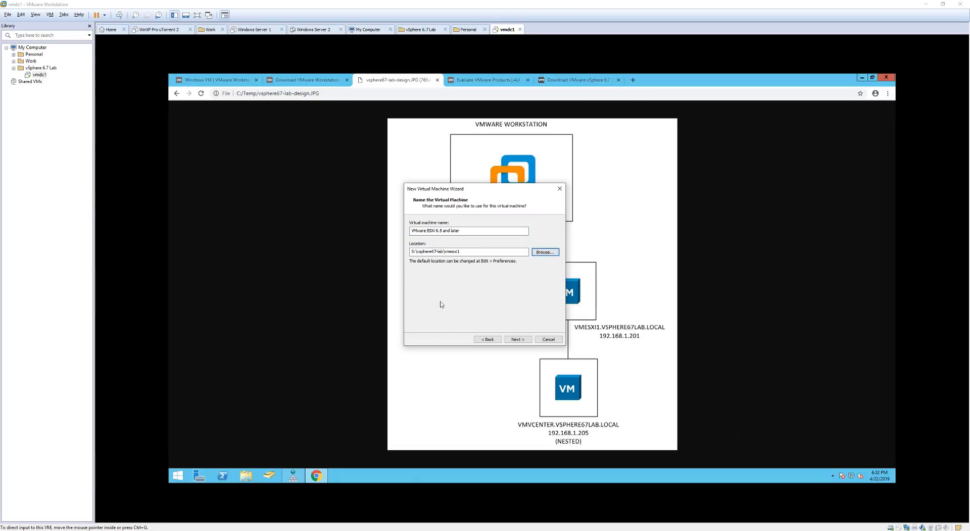
Replace the default virtual machine name with vmesxi1.
{"action": "left_click", "coordinate": [483, 232]}
{"action": "left_click_drag", "start_coordinate": [479, 230], "coordinate": [410, 231]}
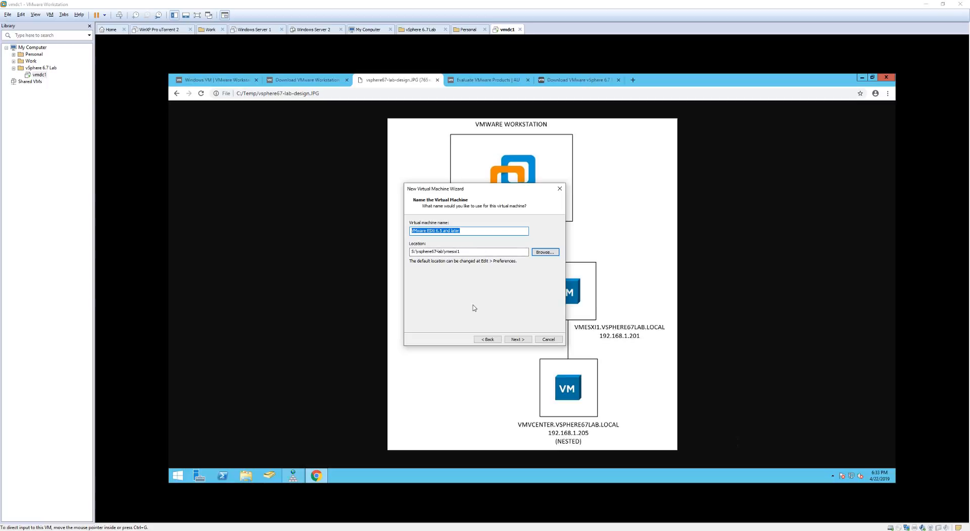
{"action": "type", "text": "vmesxi1"}
{"action": "left_click", "coordinate": [524, 339]}
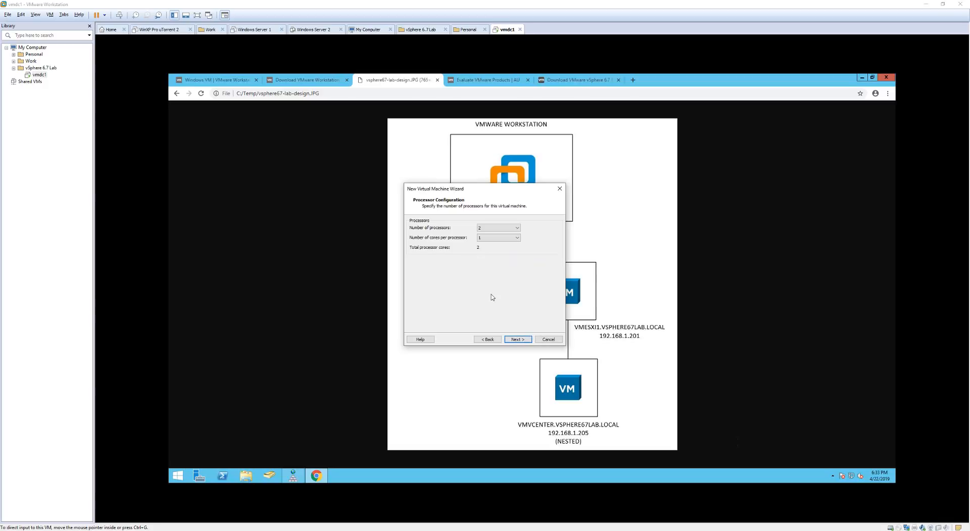
Set the number of processors to 4.
{"action": "left_click", "coordinate": [515, 231]}
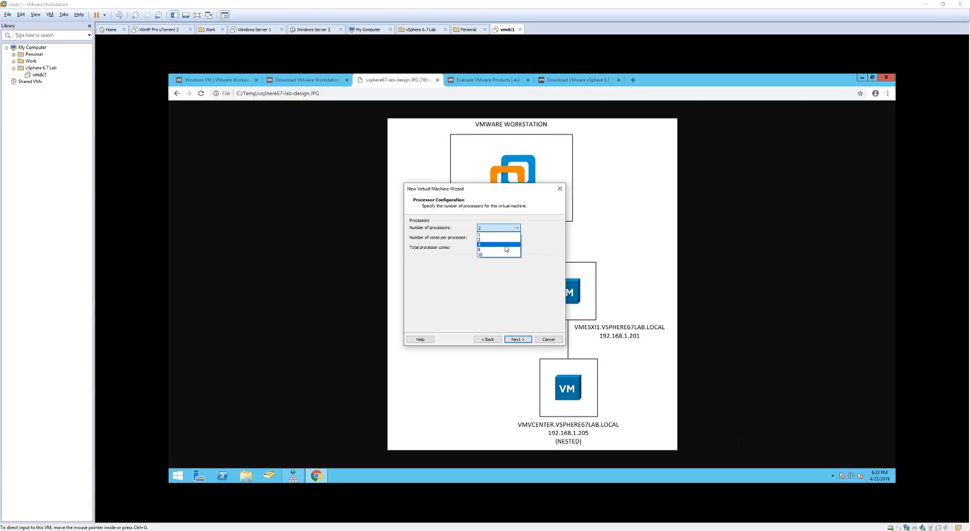
{"action": "left_click", "coordinate": [507, 246]}
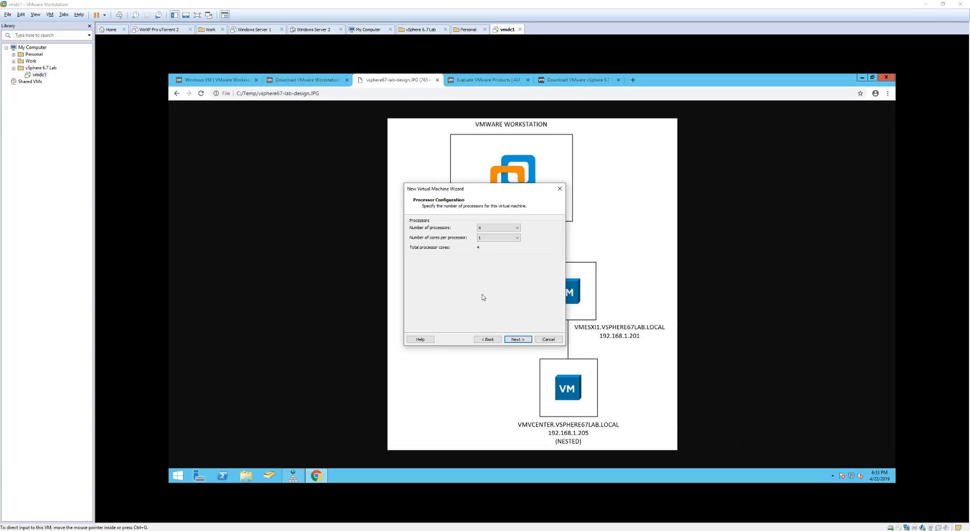
{"action": "left_click", "coordinate": [517, 339]}
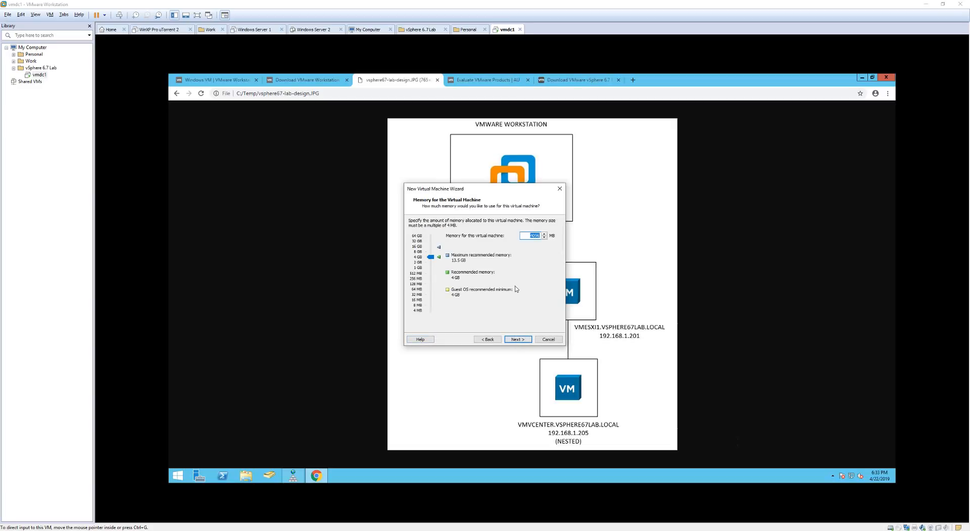
Change the memory from 4096 MB to 12288 MB.
{"action": "left_click", "coordinate": [527, 235]}
{"action": "double_click", "coordinate": [527, 235]}
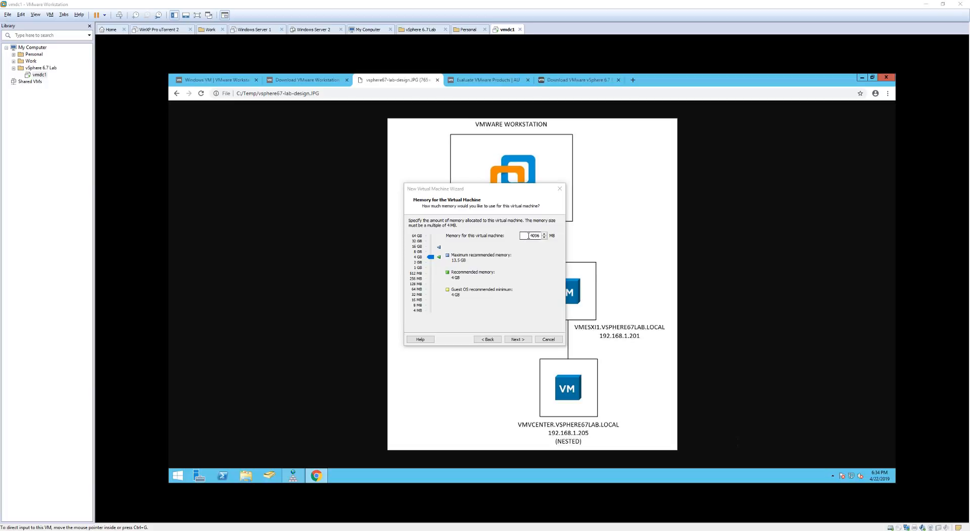
{"action": "double_click", "coordinate": [528, 236]}
{"action": "type", "text": "12288"}
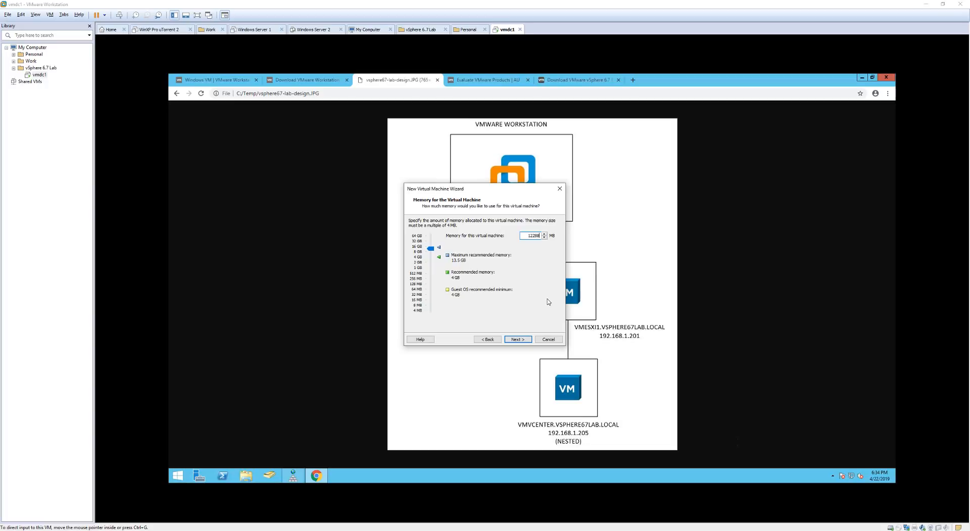
{"action": "left_click", "coordinate": [526, 342]}
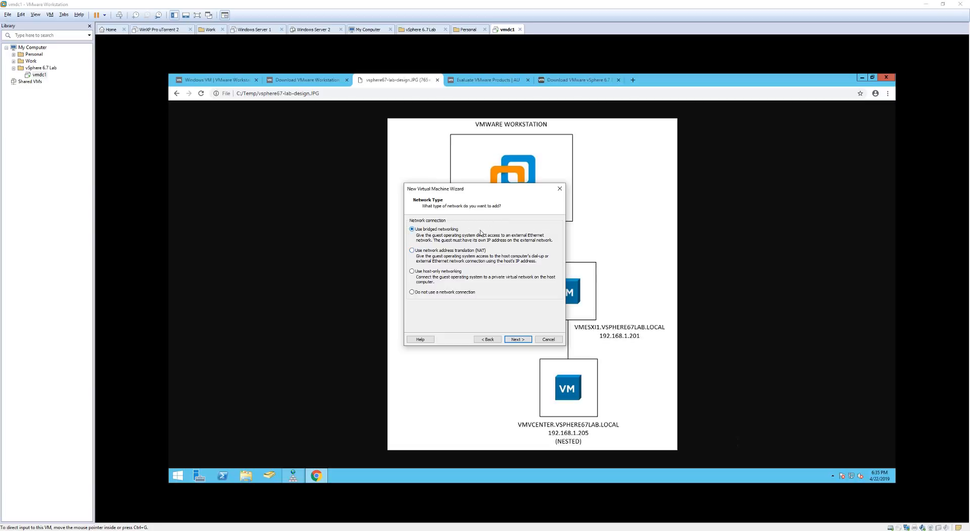
Accept bridged networking, the Paravirtualized SCSI controller and SCSI disk type.
{"action": "left_click", "coordinate": [519, 340]}
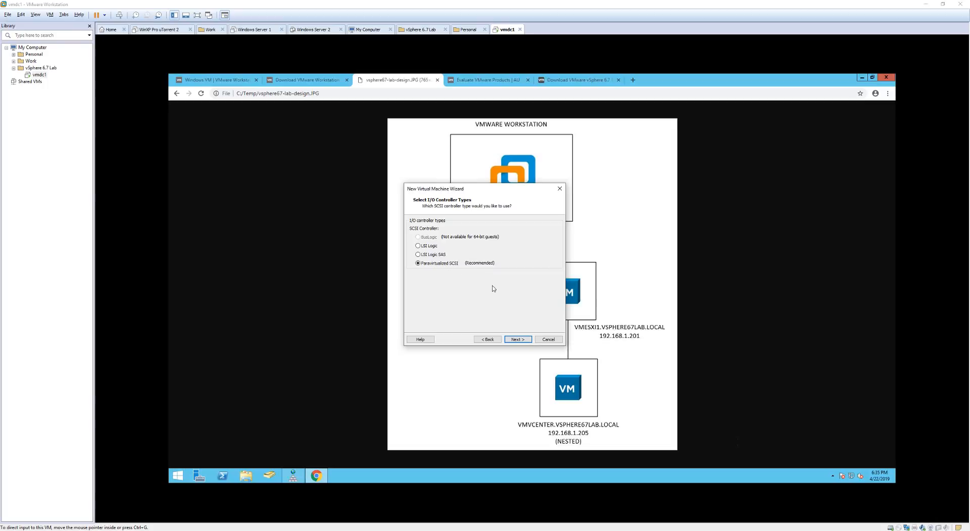
{"action": "left_click", "coordinate": [520, 340]}
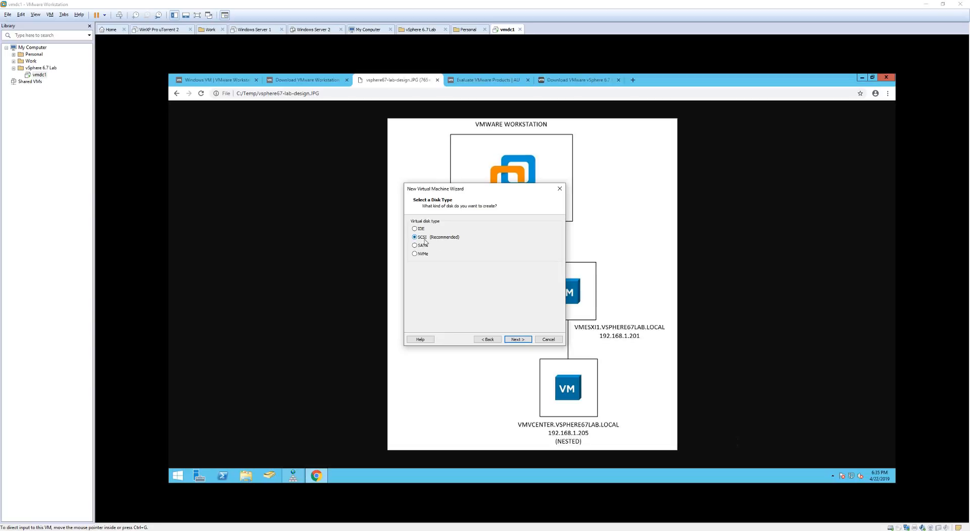
{"action": "left_click", "coordinate": [518, 340]}
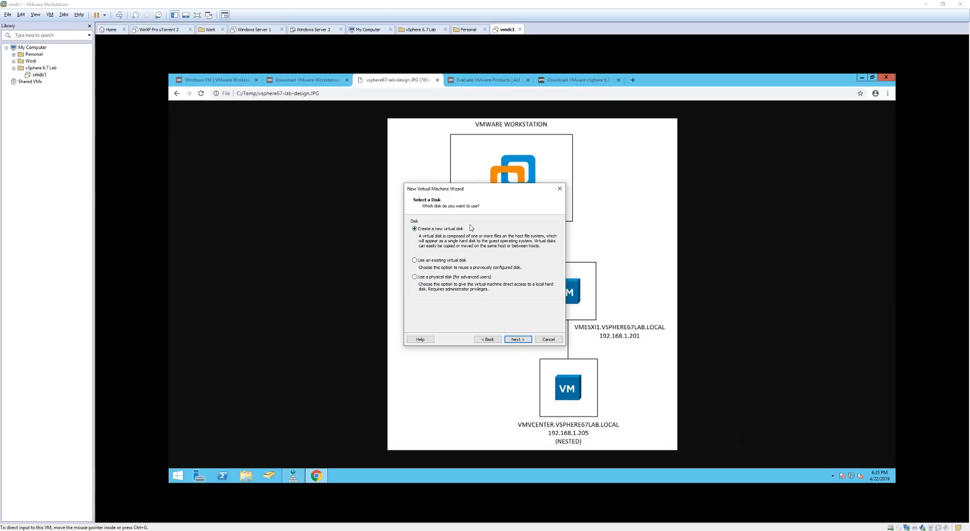
Create a new 60 GB virtual disk stored as a single file.
{"action": "left_click", "coordinate": [518, 339]}
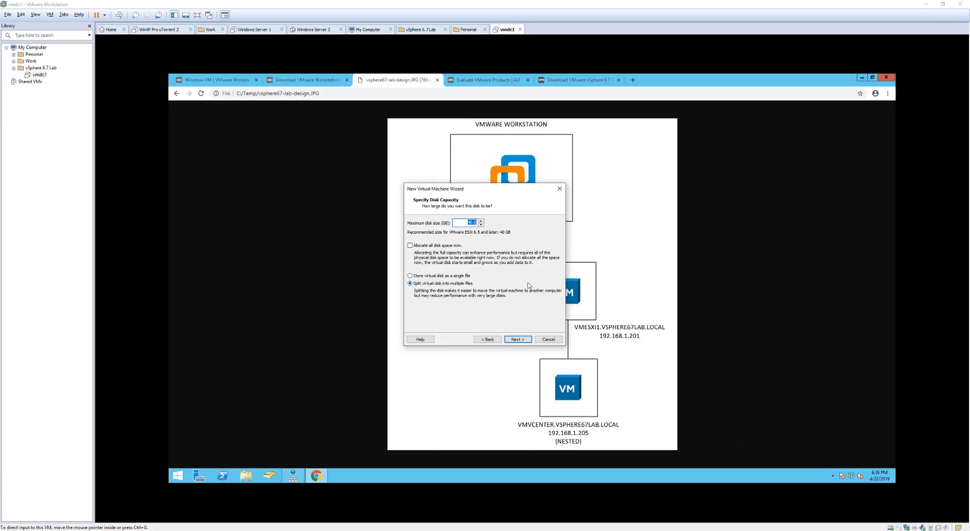
{"action": "type", "text": "60"}
{"action": "left_click", "coordinate": [410, 277]}
{"action": "left_click", "coordinate": [521, 340]}
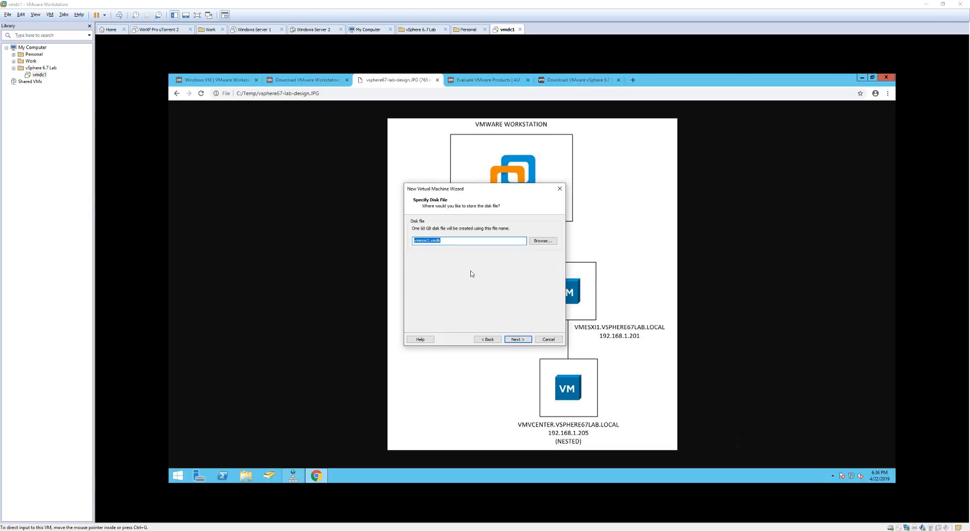
{"action": "left_click", "coordinate": [447, 242]}
Review the Ready to Create summary and finish creating vmesxi1.
{"action": "left_click", "coordinate": [523, 341]}
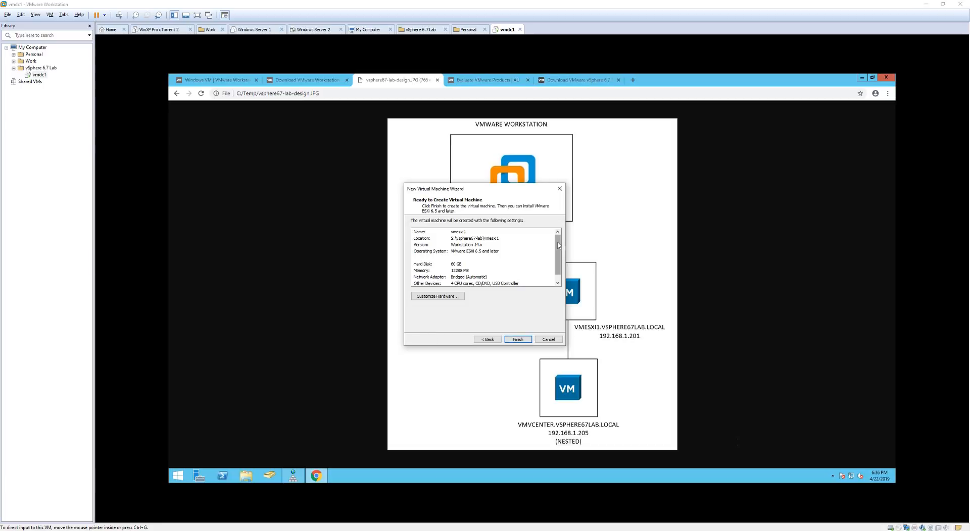
{"action": "mouse_move", "coordinate": [558, 243]}
{"action": "left_mouse_down"}
{"action": "mouse_move", "coordinate": [558, 257]}
{"action": "mouse_move", "coordinate": [558, 237]}
{"action": "mouse_move", "coordinate": [559, 244]}
{"action": "left_mouse_up"}
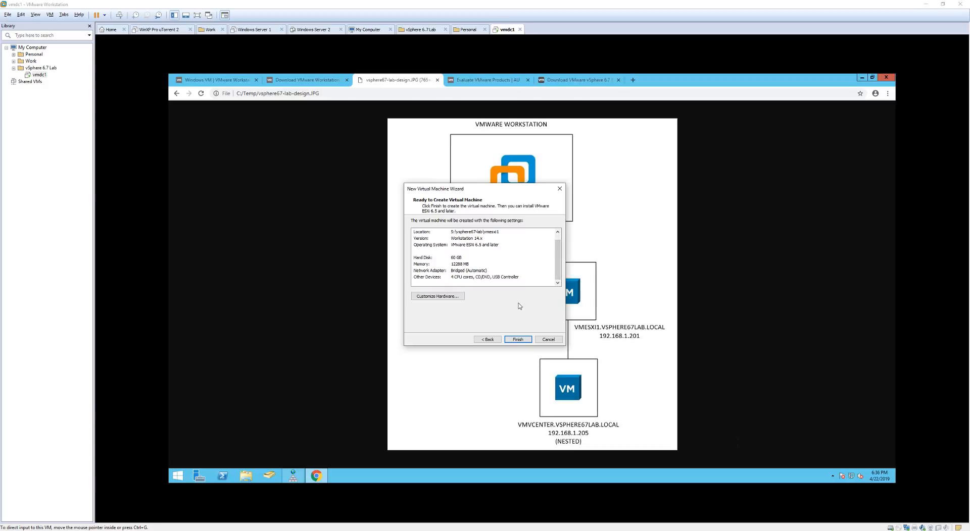
{"action": "left_click", "coordinate": [518, 339]}
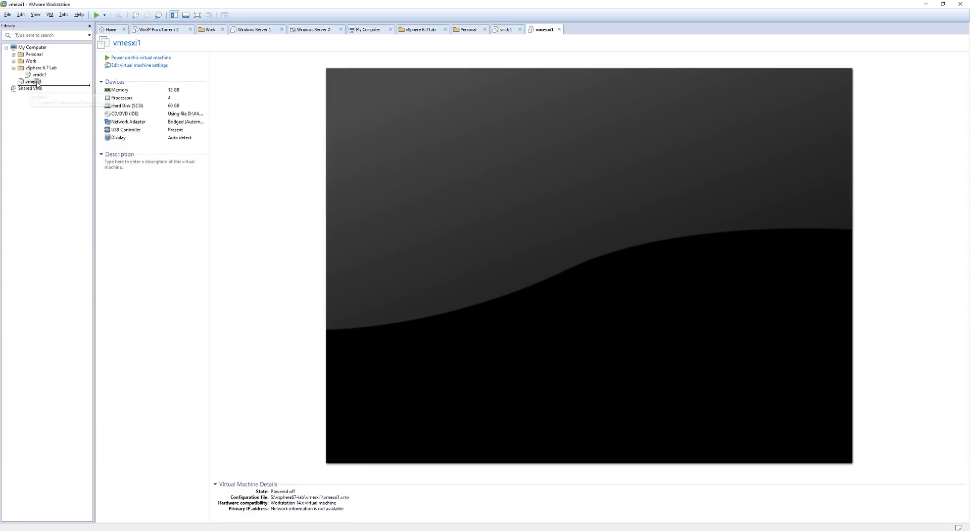
Move vmesxi1 into the vSphere 6.7 Lab folder, power it on and boot the ESXi installer.
{"action": "left_click", "coordinate": [44, 69]}
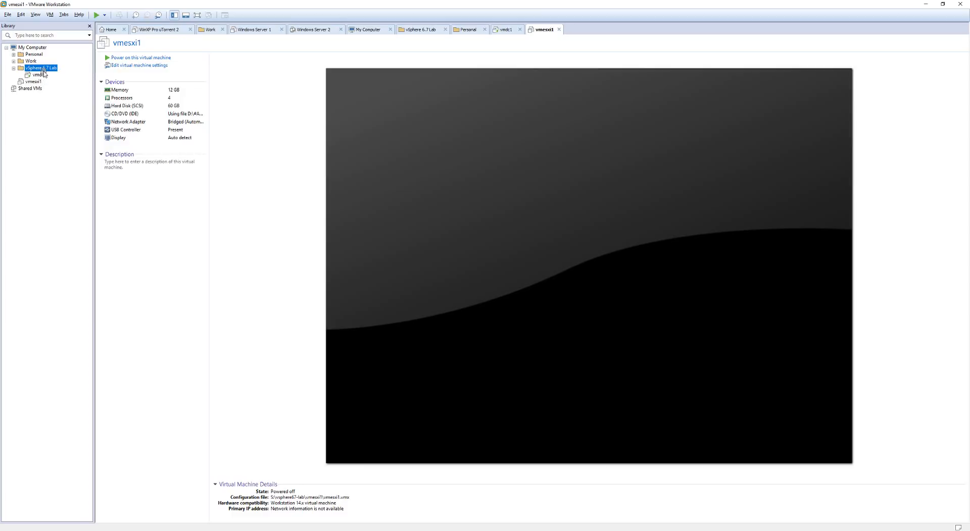
{"action": "left_click_drag", "start_coordinate": [44, 72], "coordinate": [44, 71]}
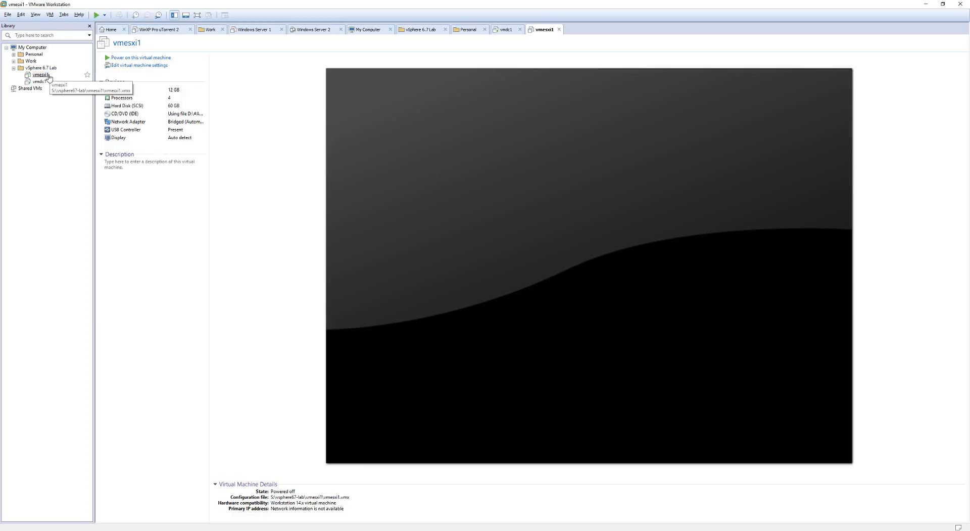
{"action": "right_click", "coordinate": [43, 75]}
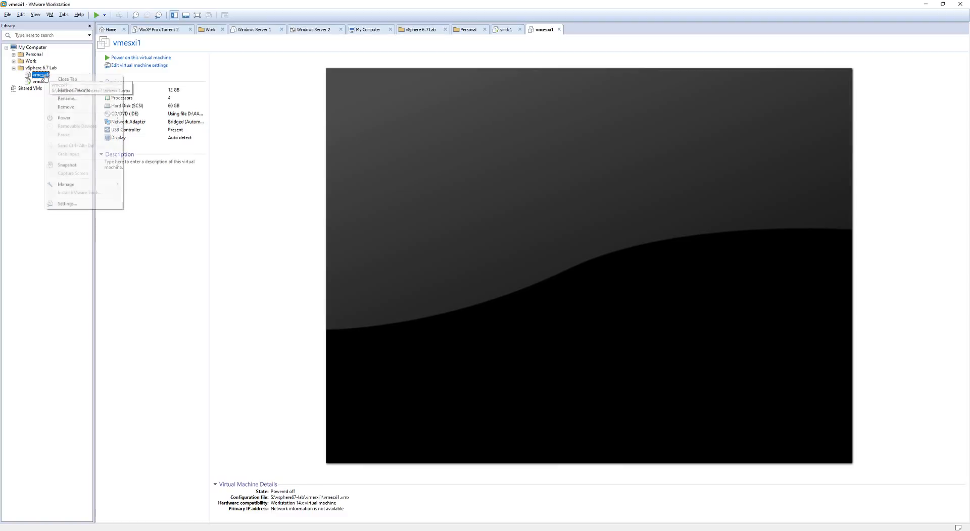
{"action": "mouse_move", "coordinate": [90, 118]}
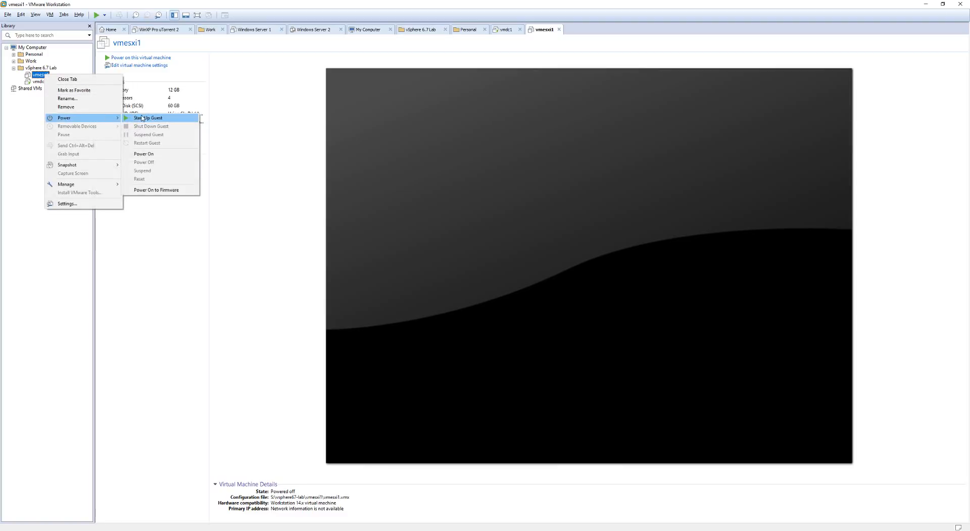
{"action": "left_click", "coordinate": [176, 119]}
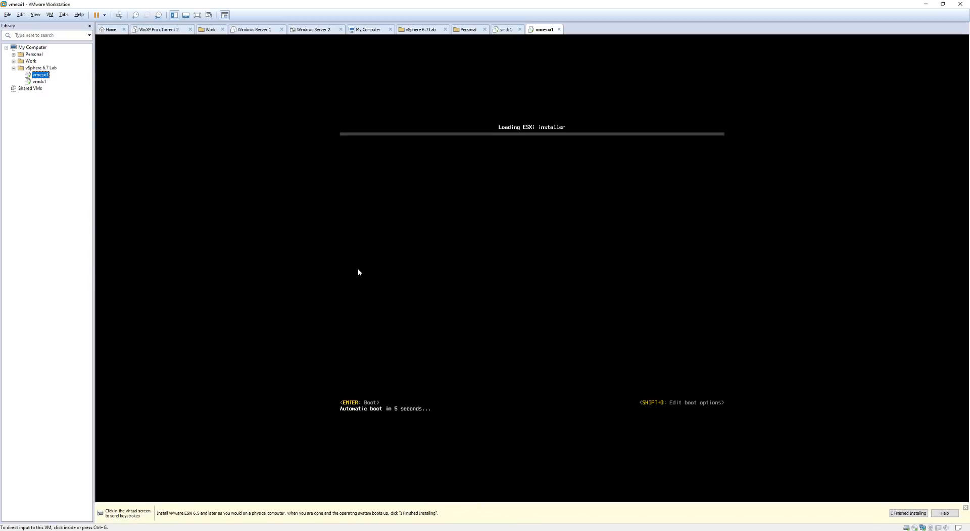
{"action": "left_click", "coordinate": [578, 269]}
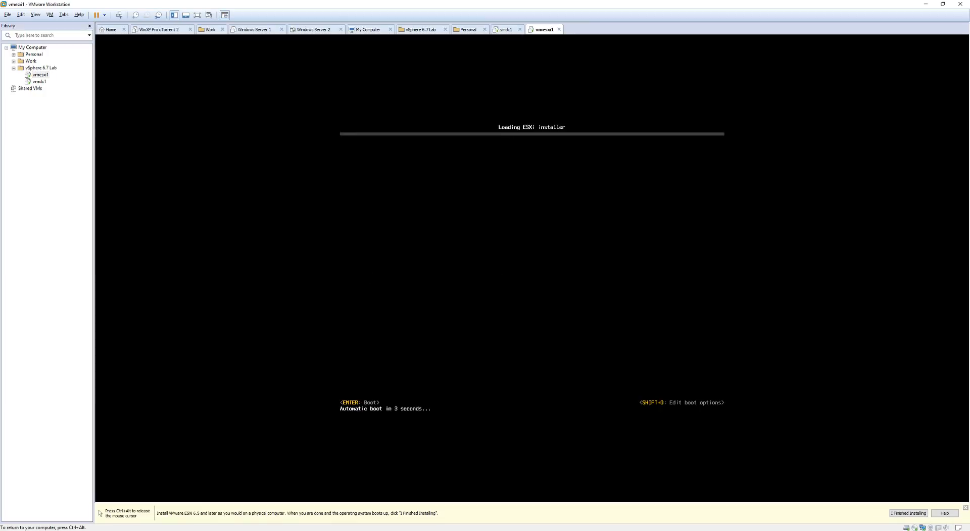
{"action": "key", "text": "Return"}
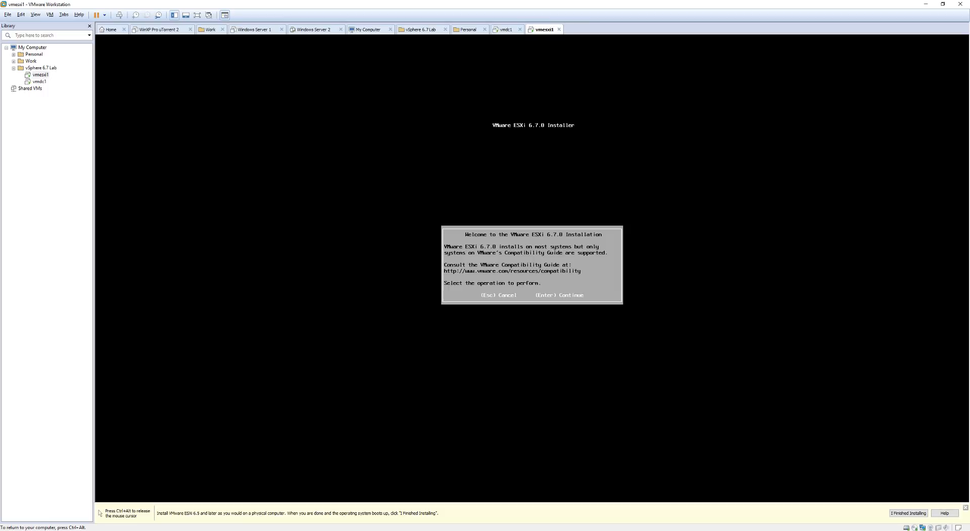
Accept the ESXi license, pick the 60 GB local disk and US Default keyboard.
{"action": "key", "text": "Return"}
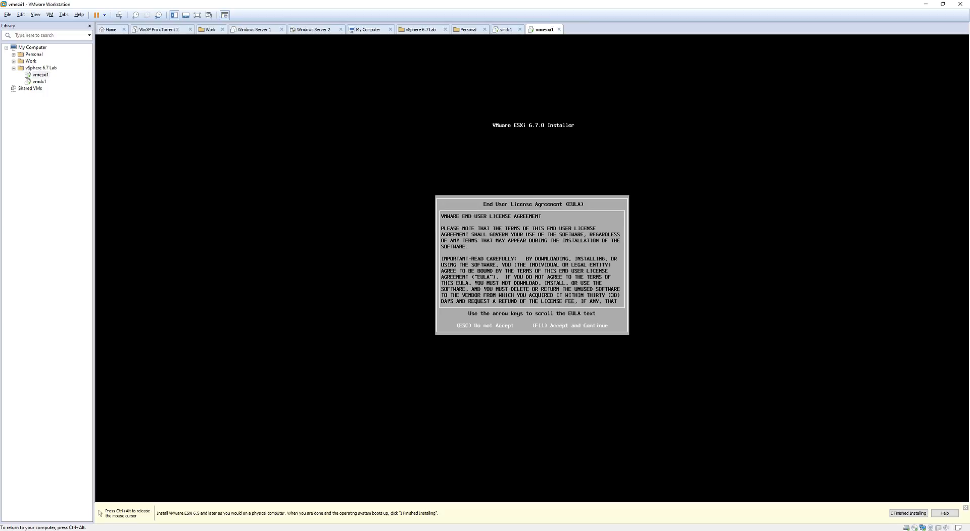
{"action": "key", "text": "F11"}
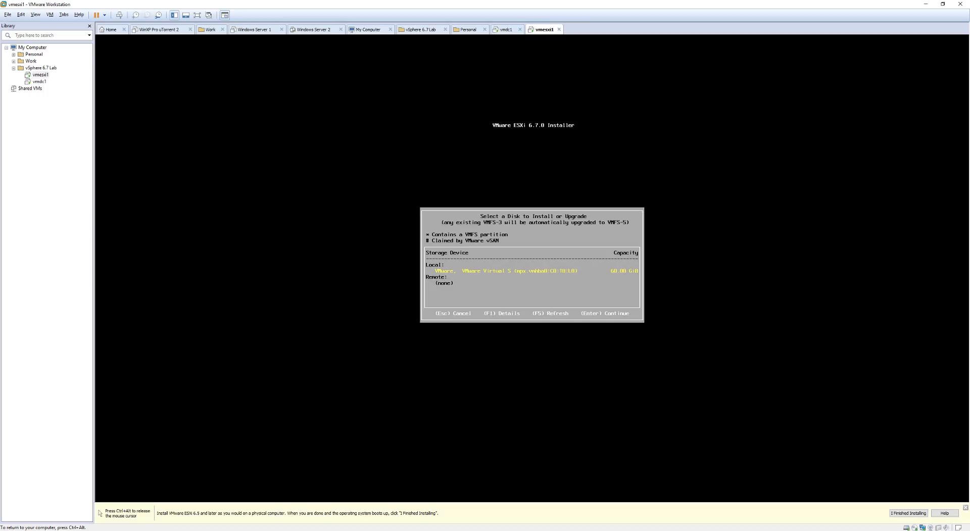
{"action": "key", "text": "Return"}
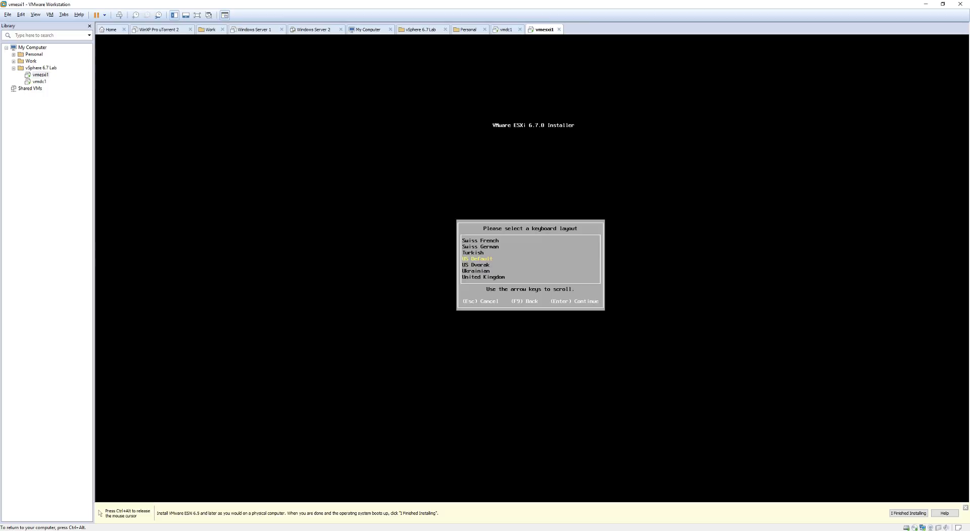
{"action": "key", "text": "Return"}
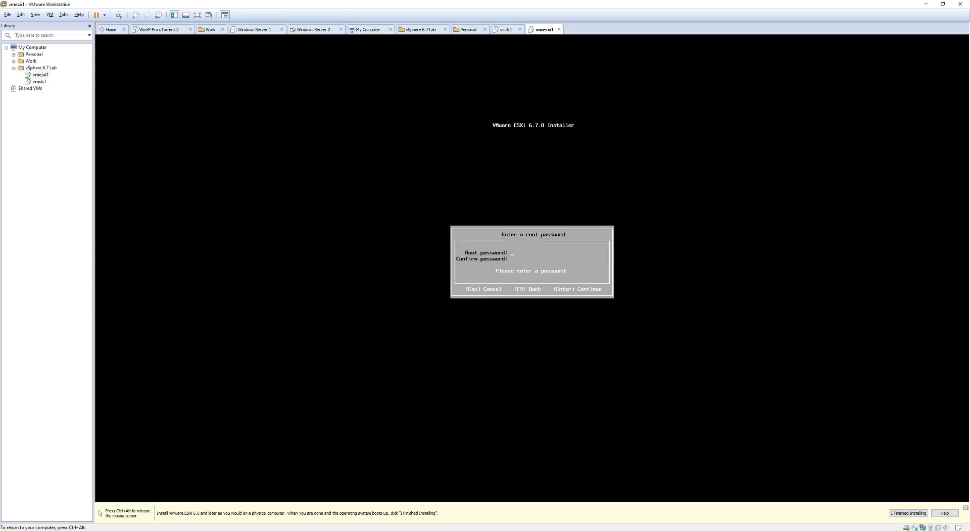
Enter and confirm the root password, install ESXi, then reboot the host.
{"action": "type", "text": "************"}
{"action": "key", "text": "Down"}
{"action": "type", "text": "************"}
{"action": "key", "text": "Return"}
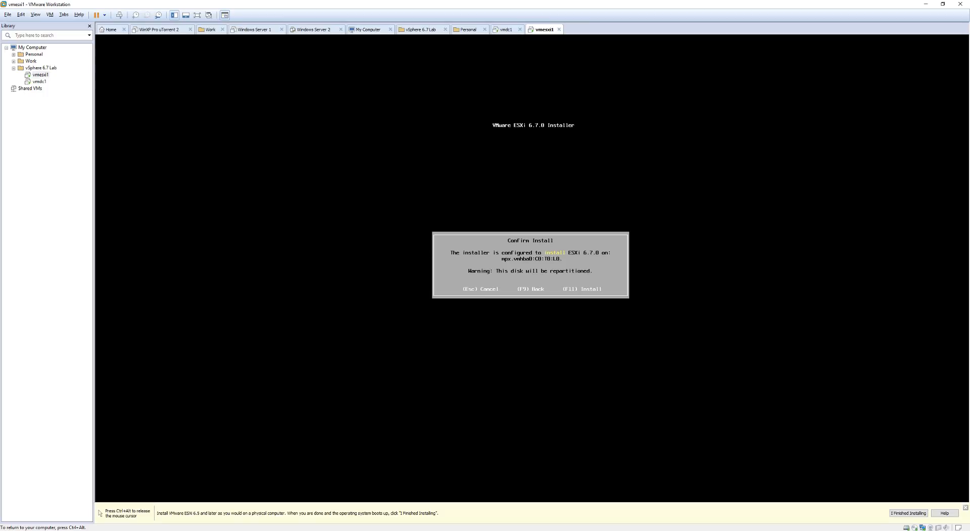
{"action": "key", "text": "F11"}
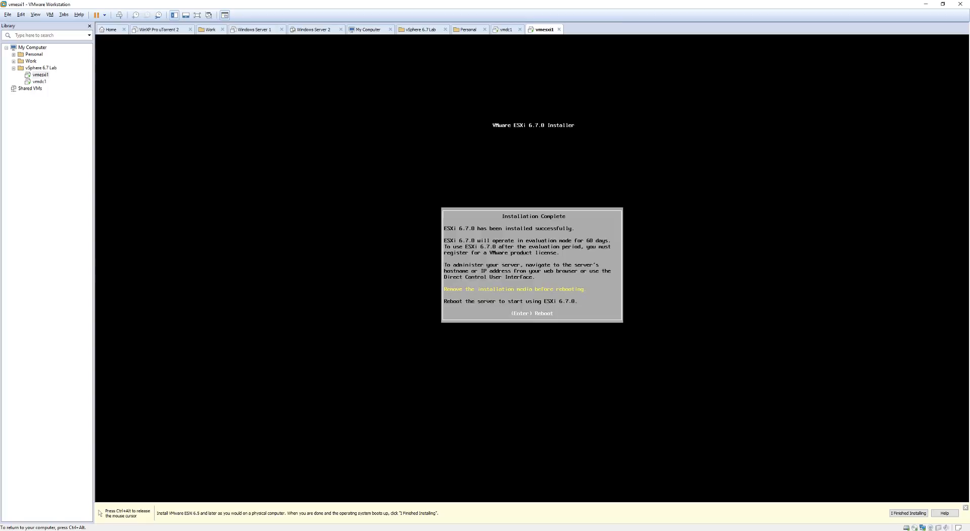
{"action": "key", "text": "Return"}
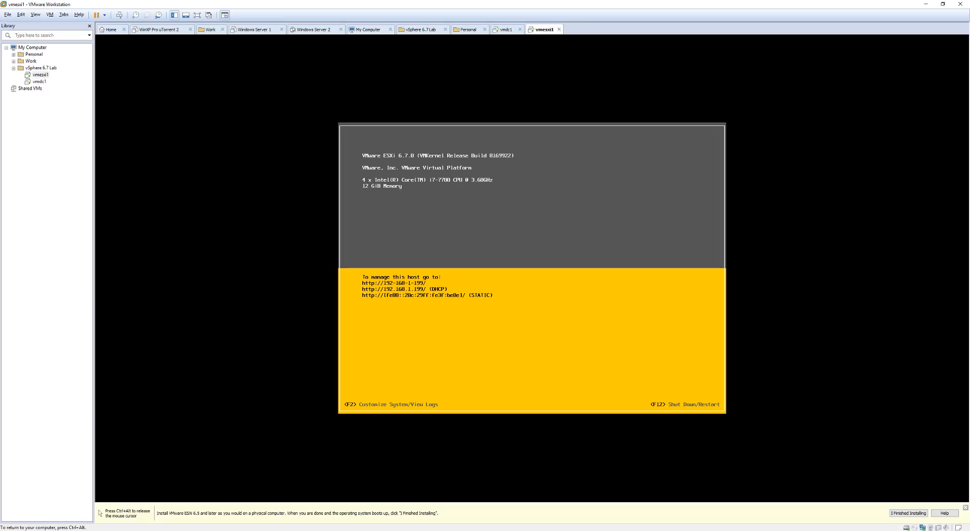
Log in to System Customization as root with F2.
{"action": "key", "text": "F2"}
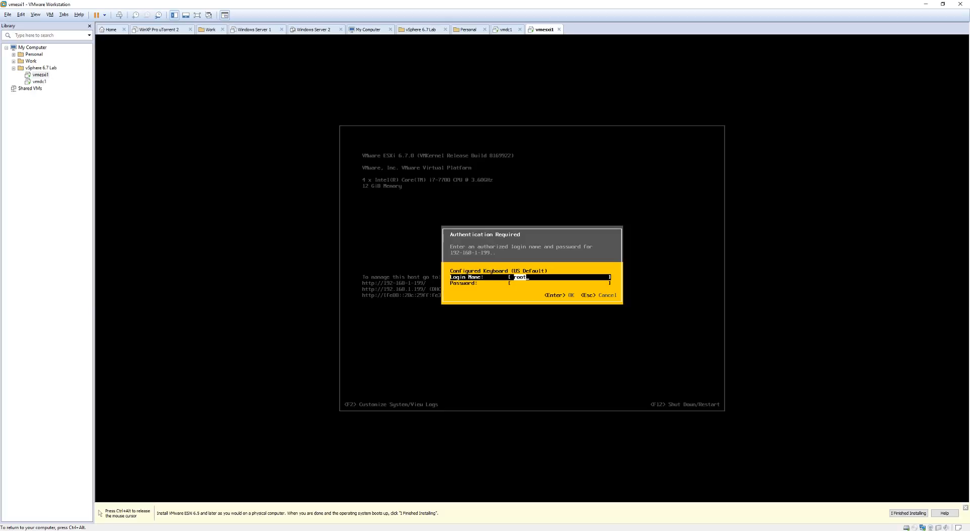
{"action": "key", "text": "Tab"}
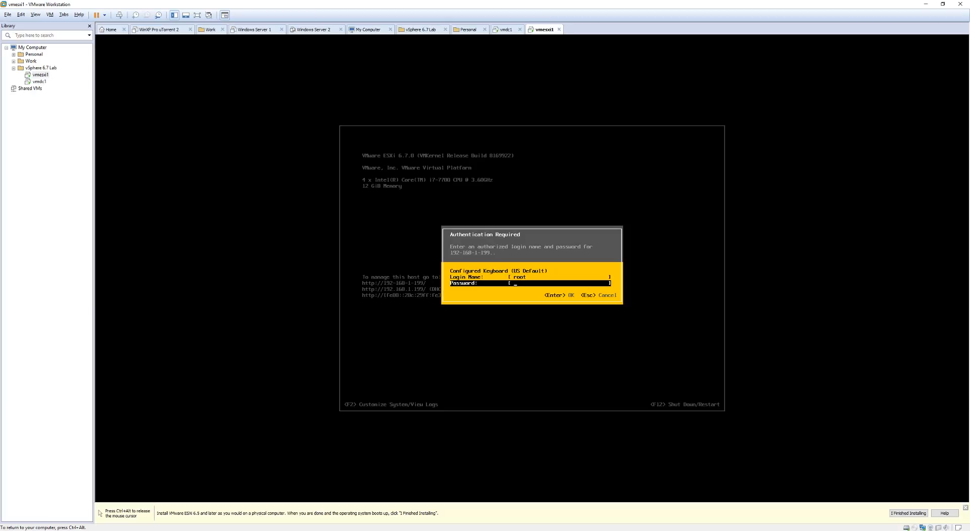
{"action": "type", "text": "*********"}
{"action": "key", "text": "Return"}
Set static IPv4 192.168.1.201, mask 255.255.255.0, gateway 192.168.1.1 for management.
{"action": "key", "text": "Down"}
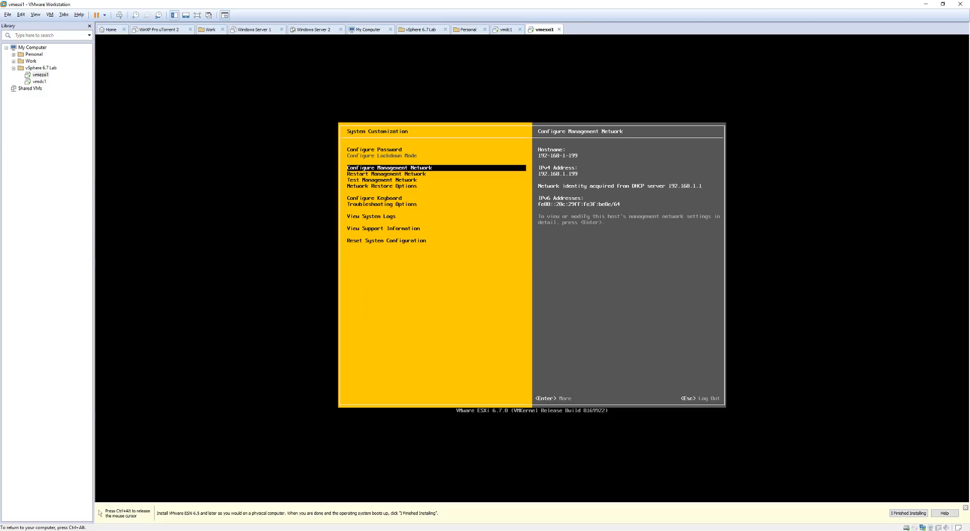
{"action": "key", "text": "Return"}
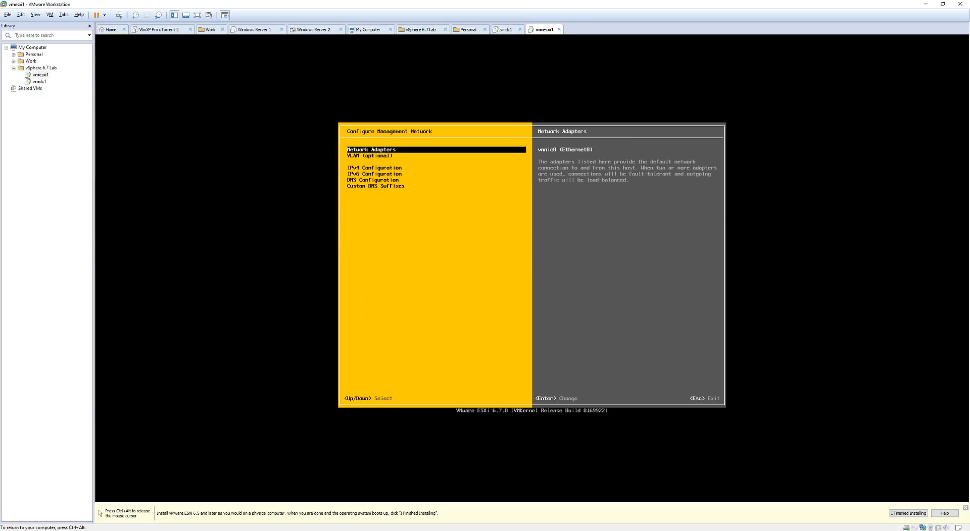
{"action": "key", "text": "Down"}
{"action": "key", "text": "Down"}
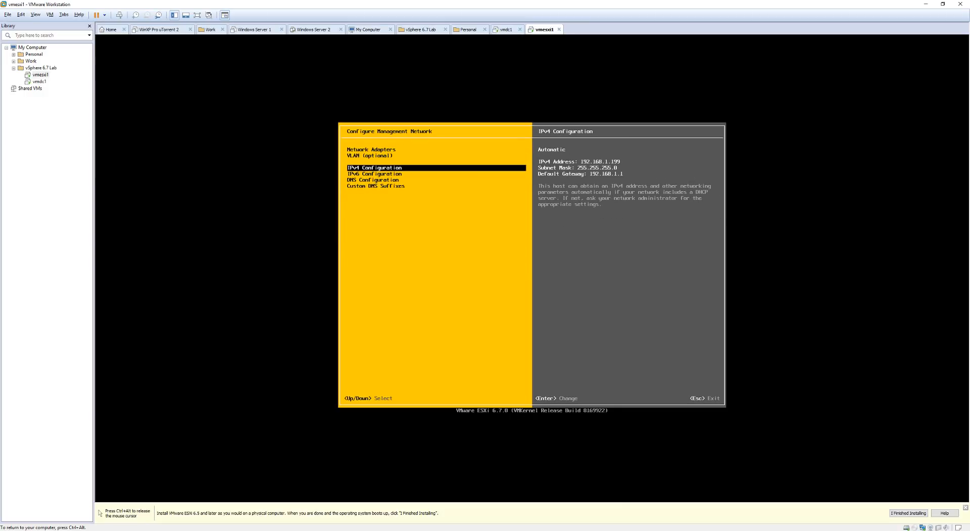
{"action": "key", "text": "Return"}
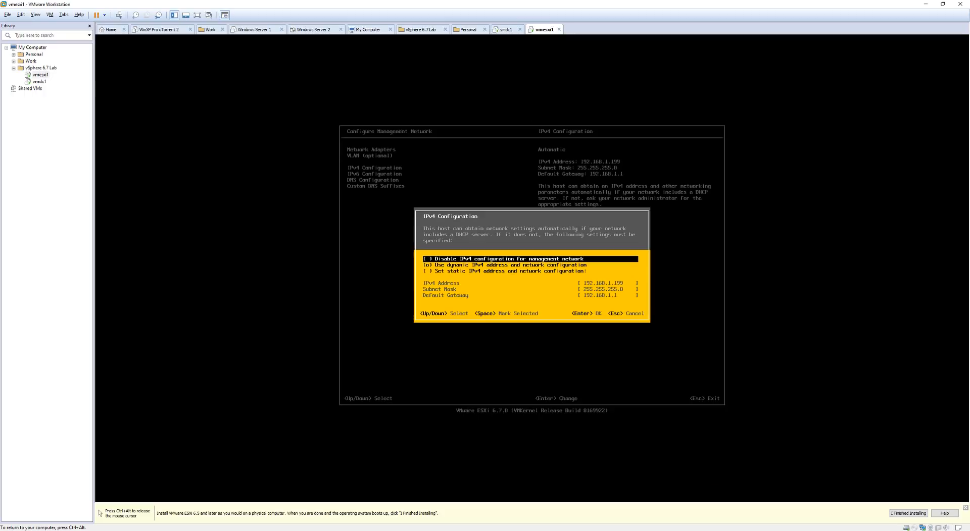
{"action": "key", "text": "Down"}
{"action": "key", "text": "Down"}
{"action": "key", "text": "space"}
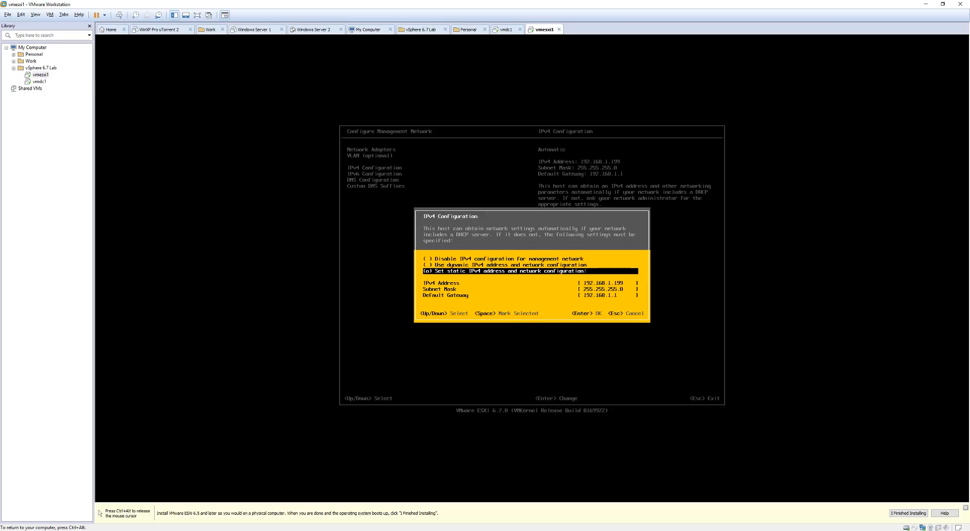
{"action": "key", "text": "Down"}
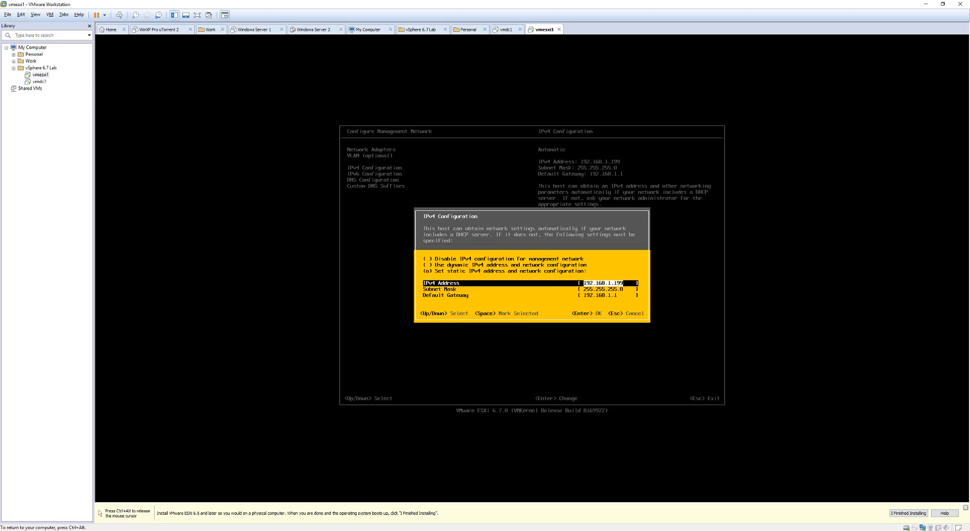
{"action": "key", "text": "Right"}
{"action": "type", "text": "20"}
{"action": "key", "text": "Down"}
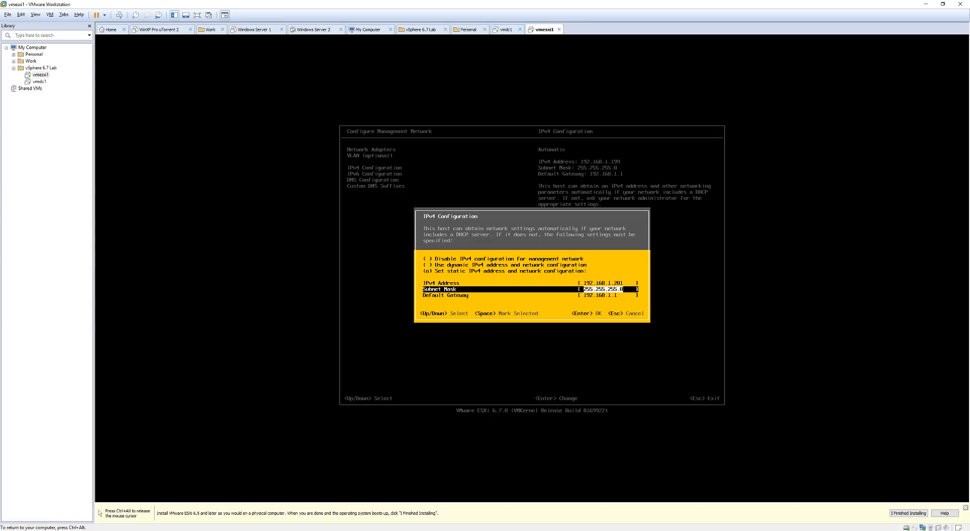
{"action": "key", "text": "Down"}
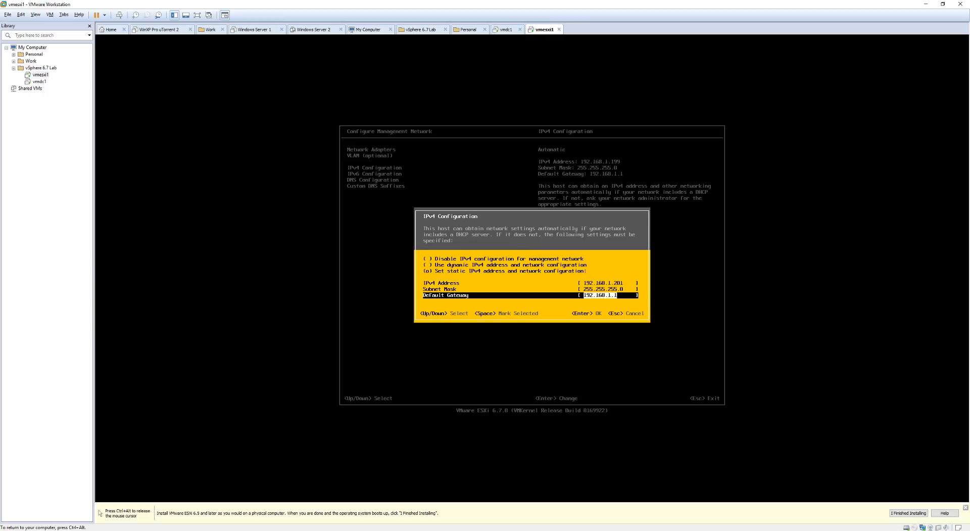
{"action": "key", "text": "Return"}
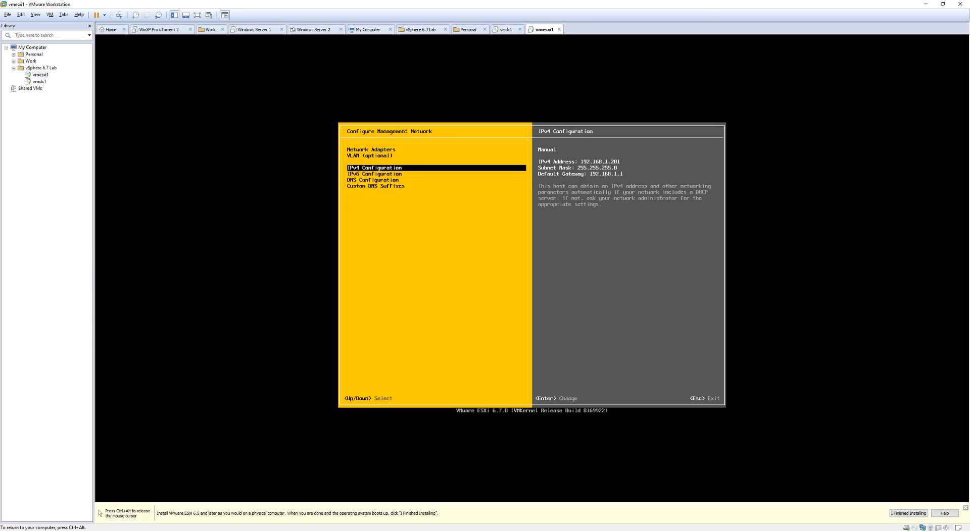
Disable IPv6 on the management network.
{"action": "key", "text": "Down"}
{"action": "key", "text": "Return"}
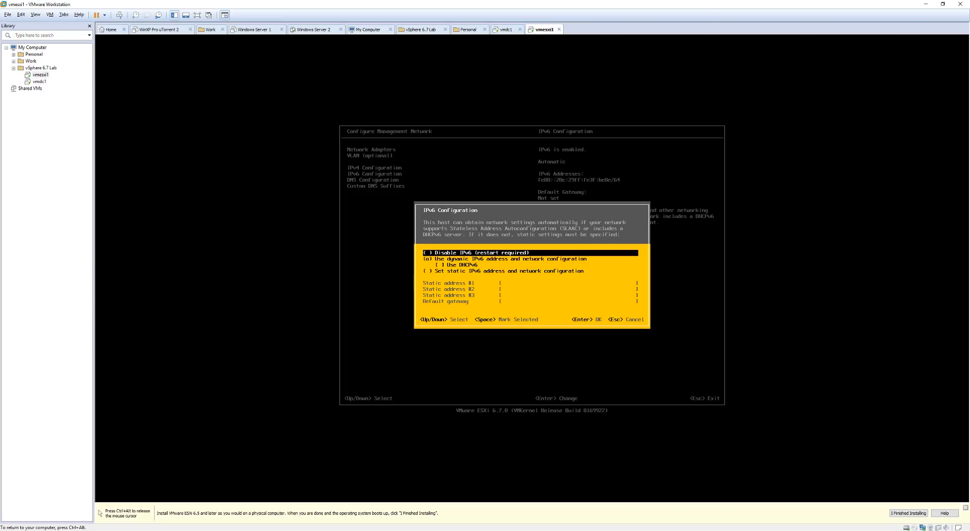
{"action": "key", "text": "space"}
{"action": "key", "text": "Return"}
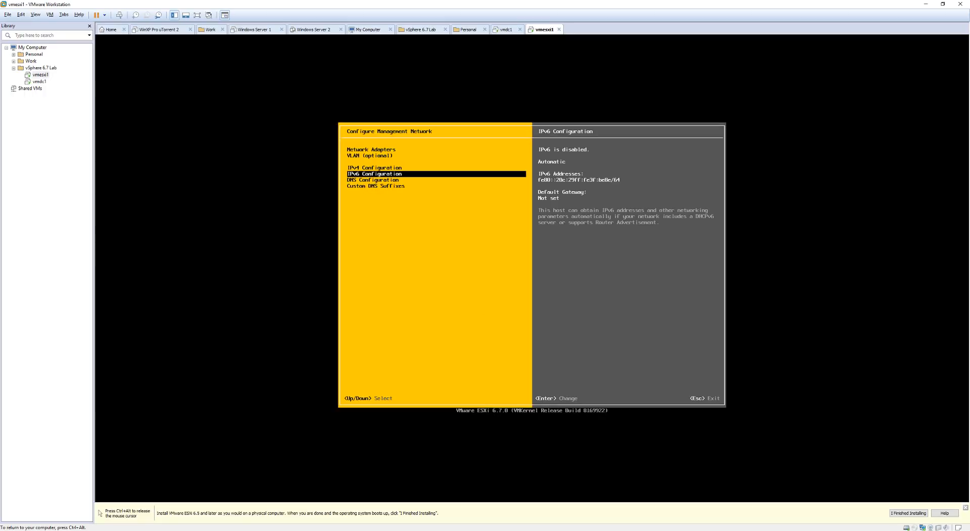
{"action": "key", "text": "Down"}
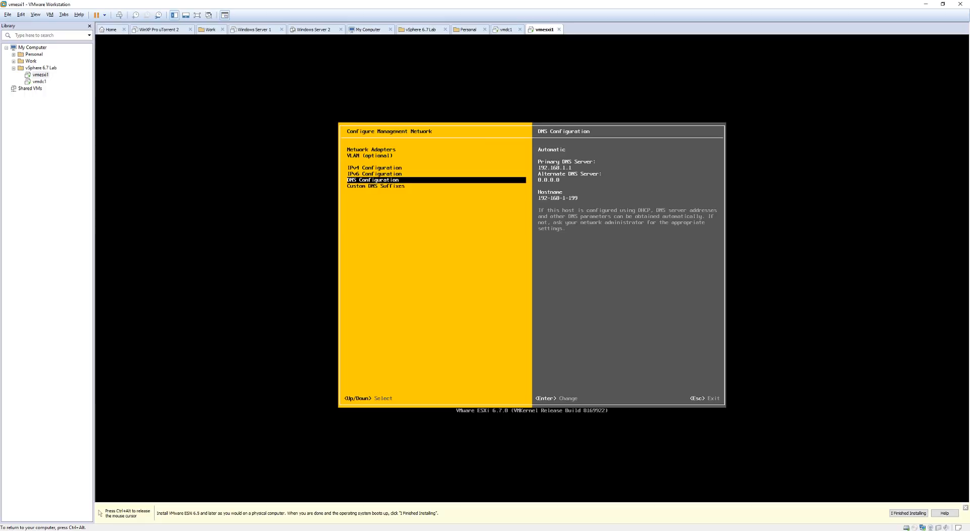
Switch DNS to manual and set the primary DNS server to 192.168.1.210.
{"action": "key", "text": "Return"}
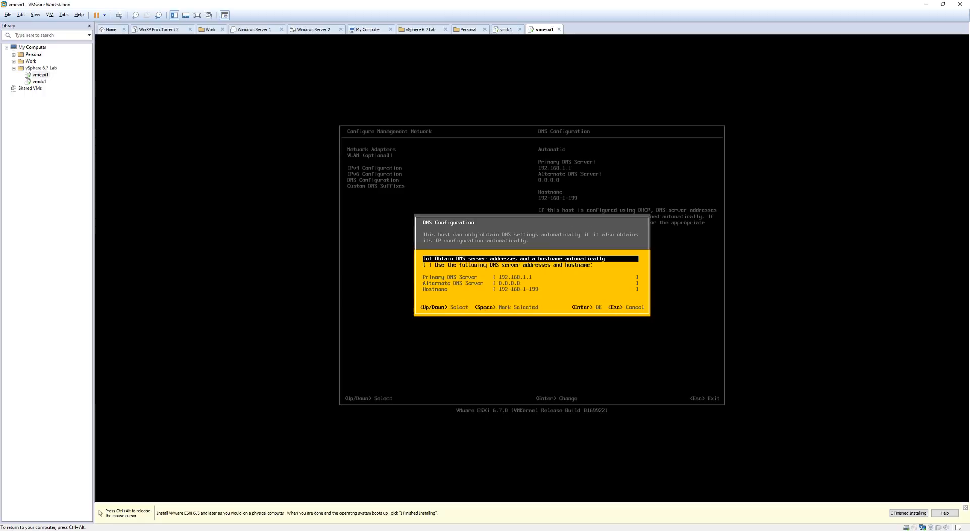
{"action": "key", "text": "Down"}
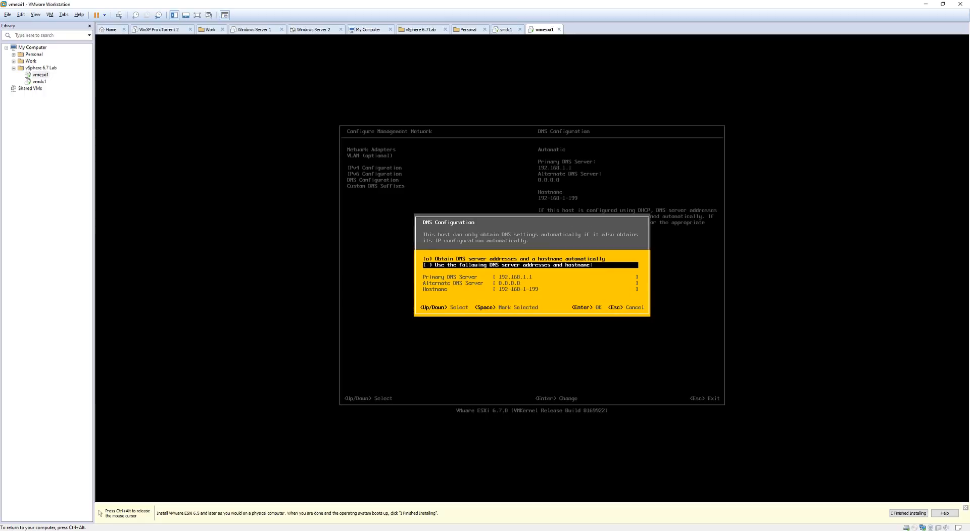
{"action": "key", "text": "space"}
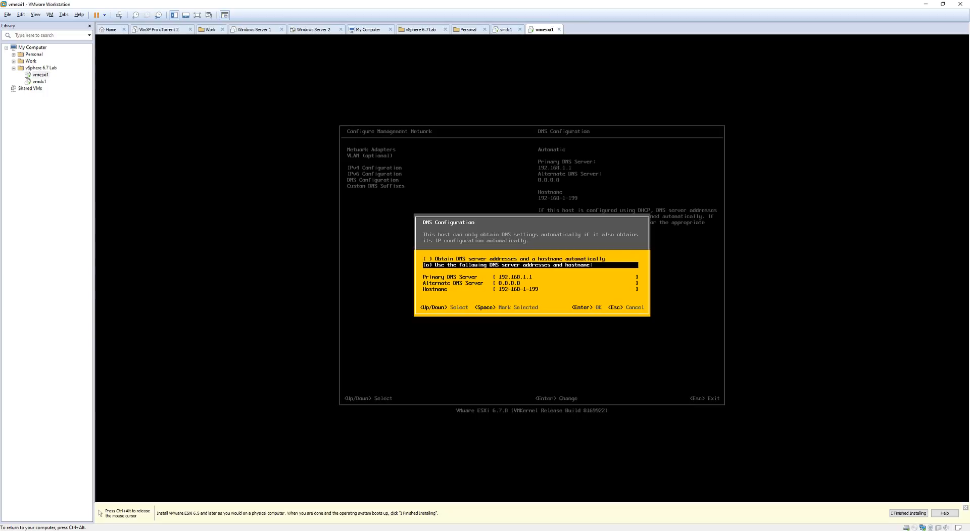
{"action": "key", "text": "Down"}
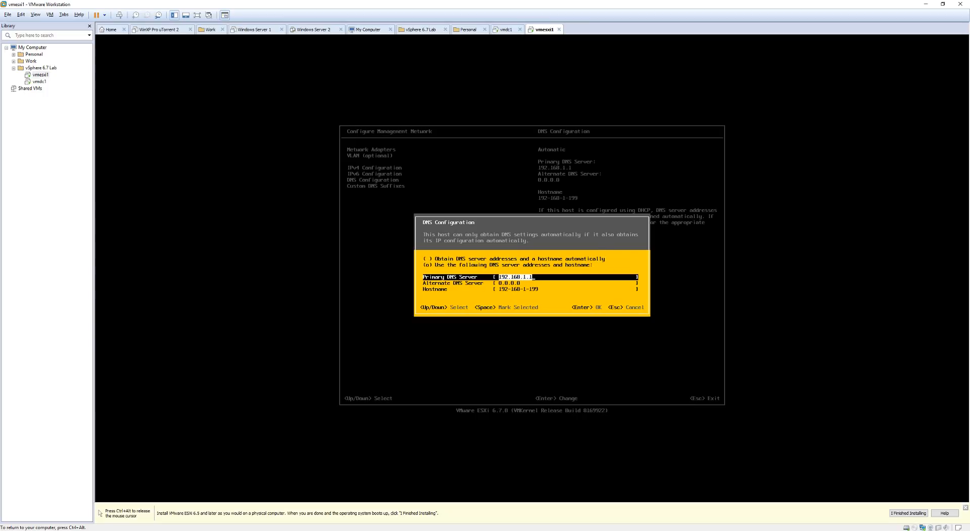
{"action": "key", "text": "Right"}
{"action": "key", "text": "Down"}
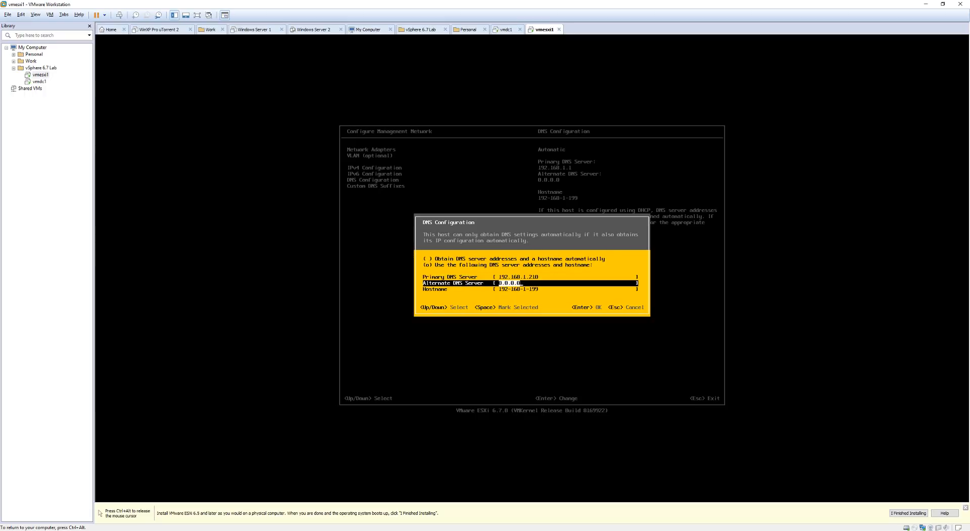
Set the hostname to vmesxi1.vsphere67lab.local and save the DNS settings.
{"action": "key", "text": "Down"}
{"action": "key", "text": "BackSpace"}
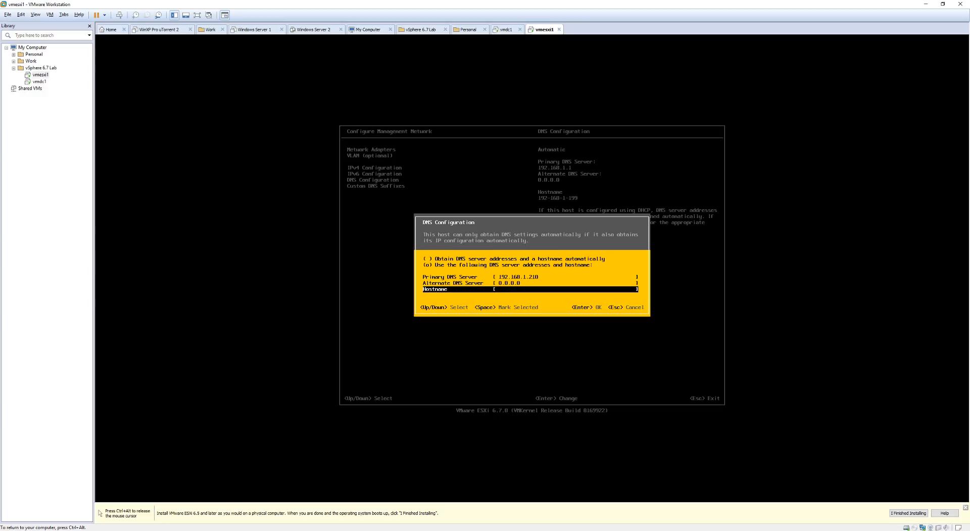
{"action": "type", "text": "vmesx"}
{"action": "type", "text": "i1.vsphere67lab.local"}
{"action": "key", "text": "Return"}
Add custom DNS suffix vsphere67lab.local, then confirm applying changes and restarting with Y.
{"action": "key", "text": "Down"}
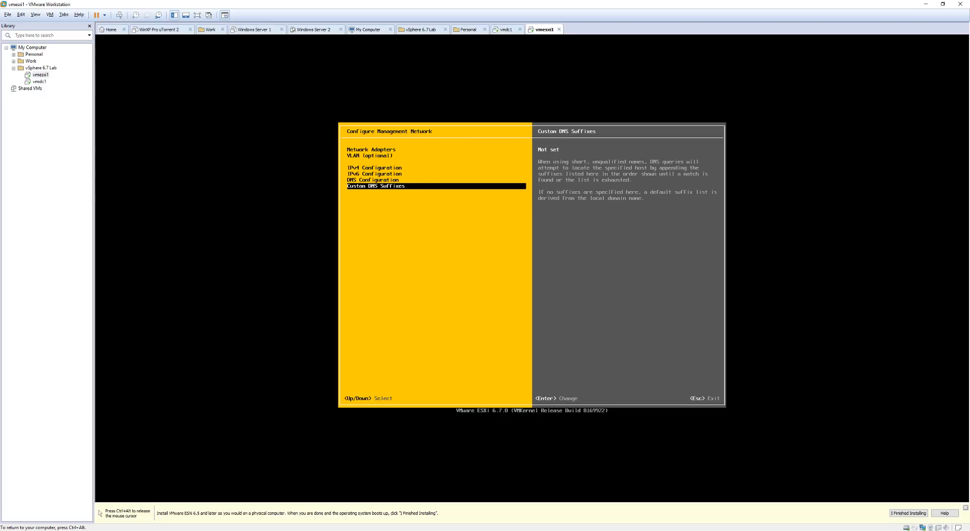
{"action": "key", "text": "Return"}
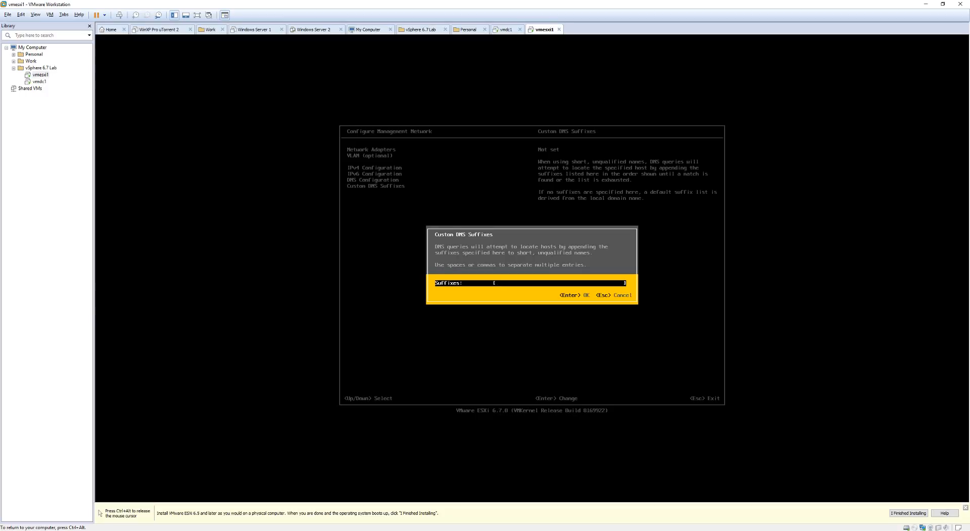
{"action": "type", "text": "vsphere67lab.local"}
{"action": "key", "text": "Return"}
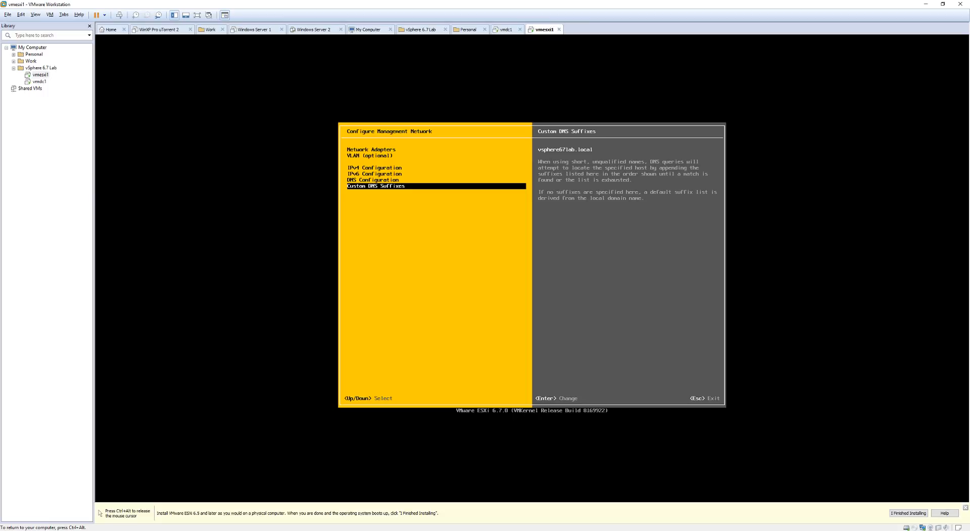
{"action": "key", "text": "Escape"}
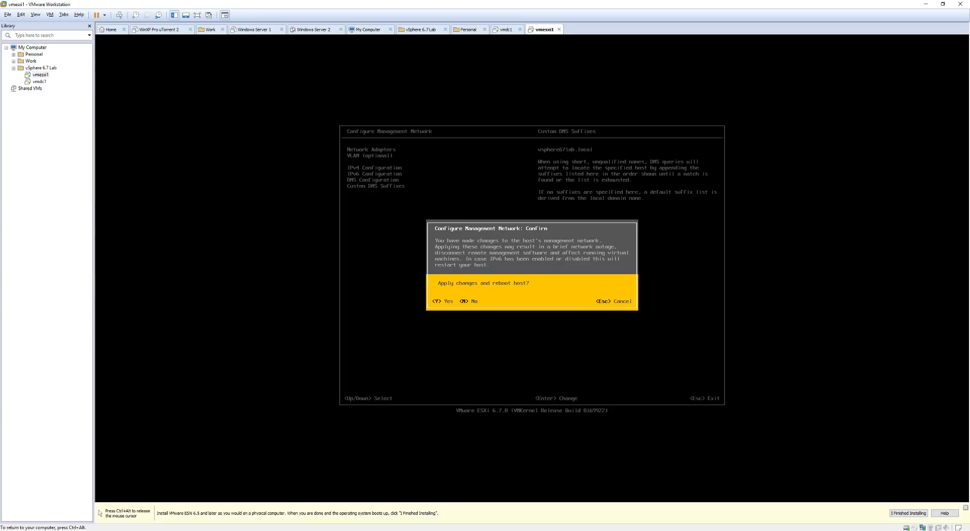
{"action": "key", "text": "y"}
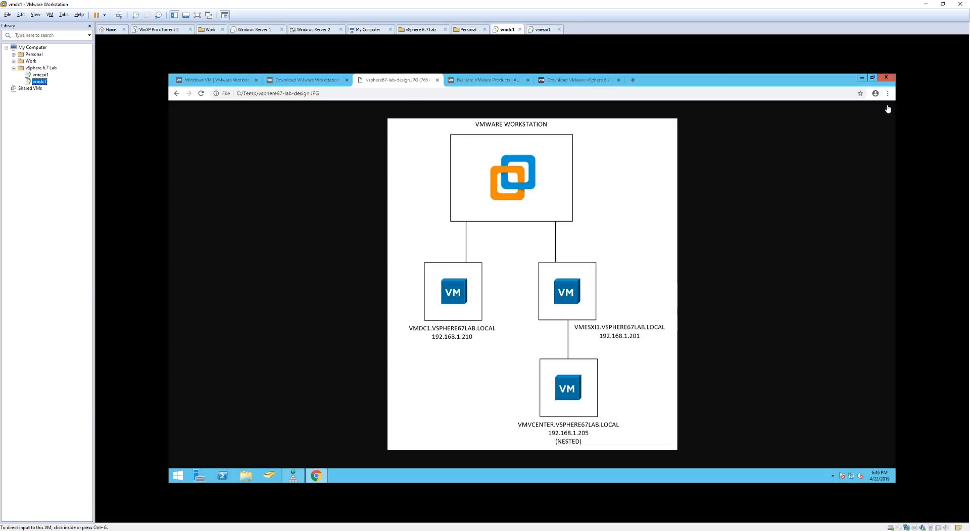
Ping the ESXi host 192.168.1.201 from a Command Prompt, then open a new Chrome window.
{"action": "left_click", "coordinate": [863, 77]}
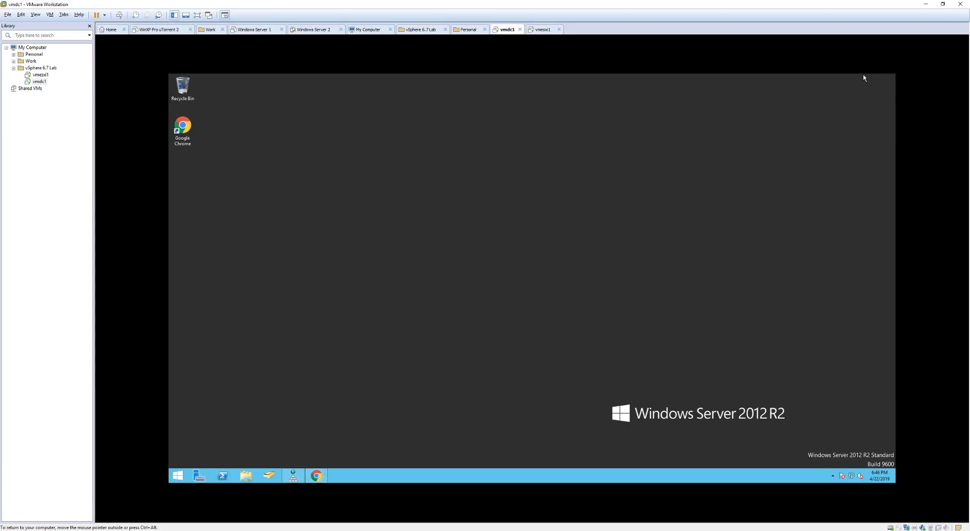
{"action": "left_click", "coordinate": [182, 478]}
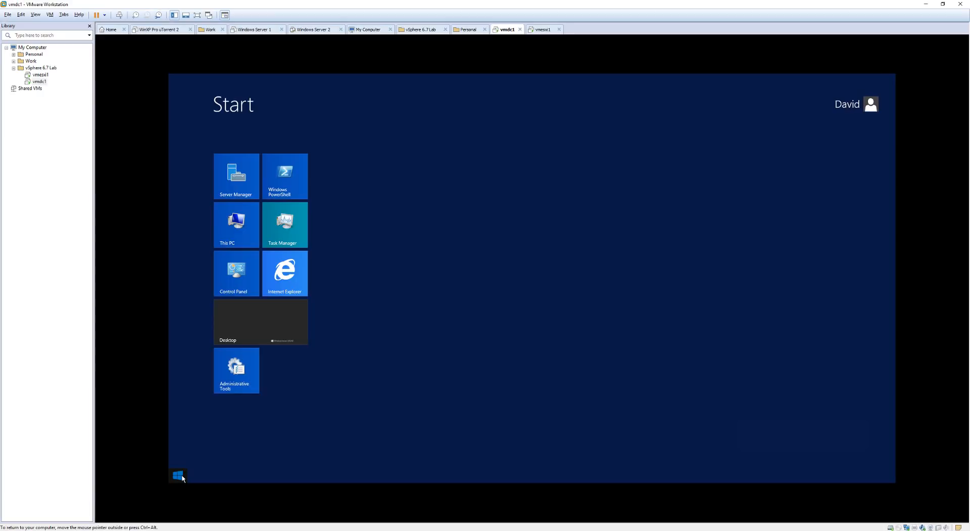
{"action": "type", "text": "cmd"}
{"action": "key", "text": "Return"}
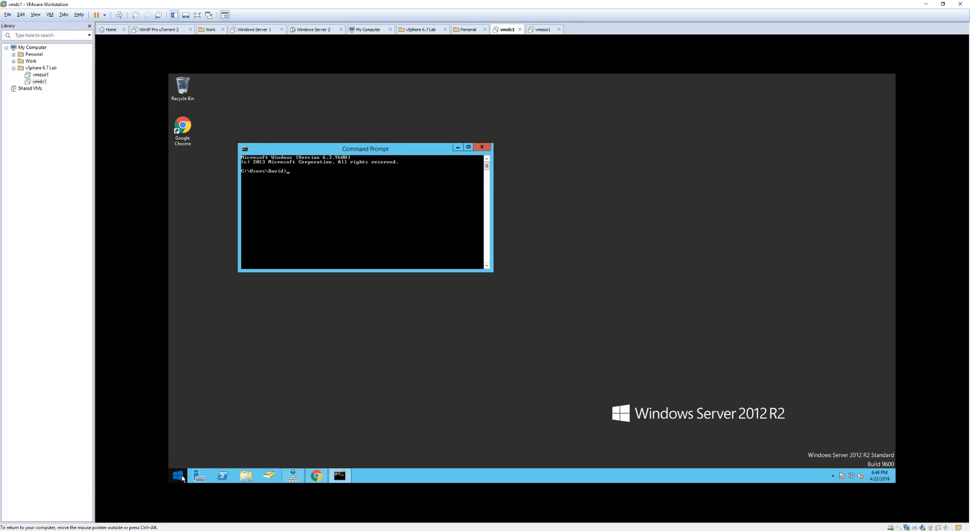
{"action": "type", "text": "ping 192.168.1.2"}
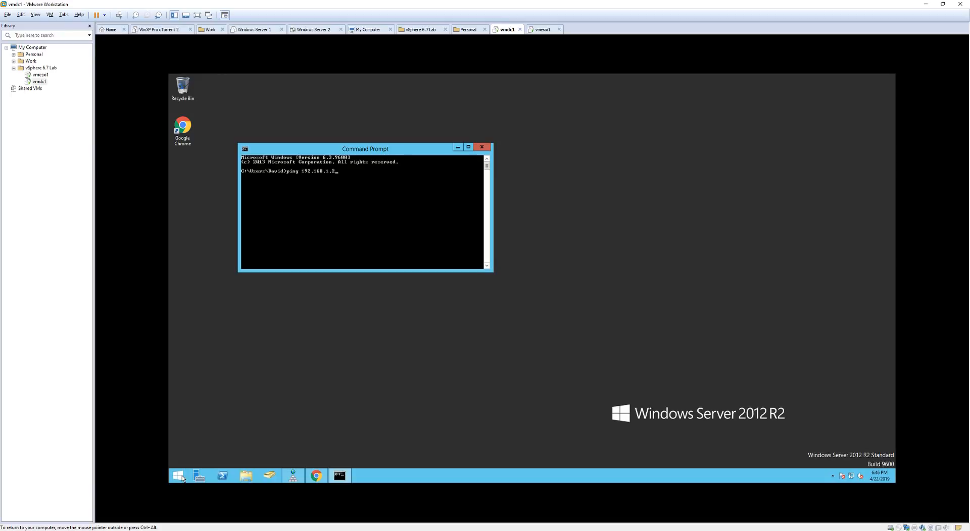
{"action": "type", "text": "01"}
{"action": "key", "text": "Return"}
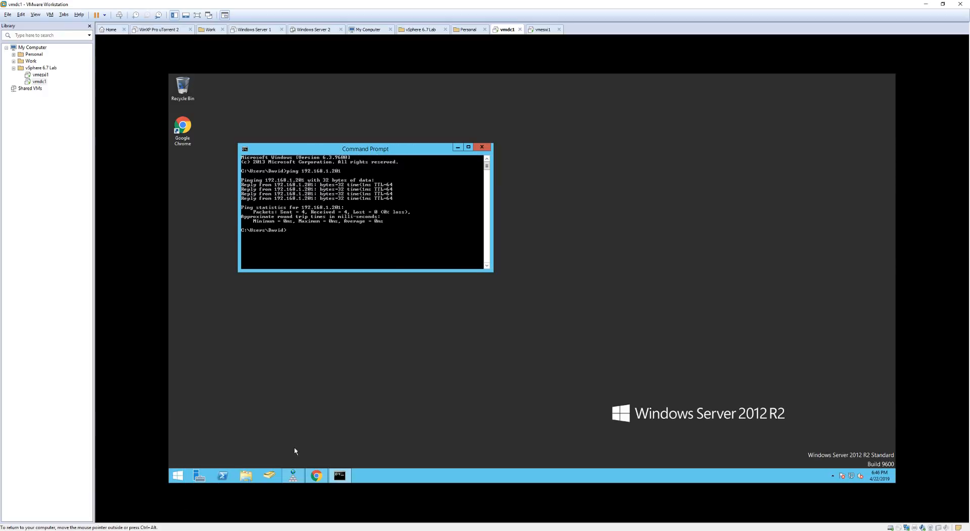
{"action": "right_click", "coordinate": [317, 477]}
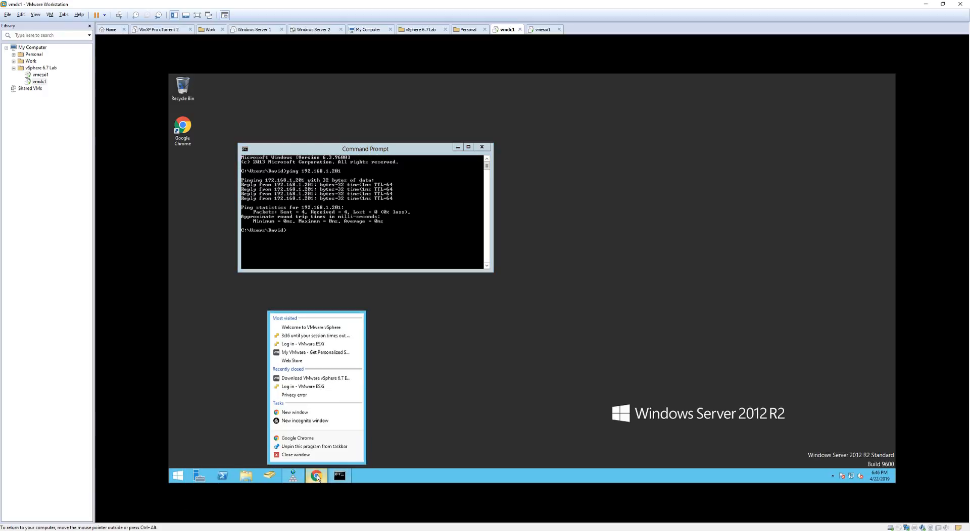
{"action": "left_click", "coordinate": [317, 444]}
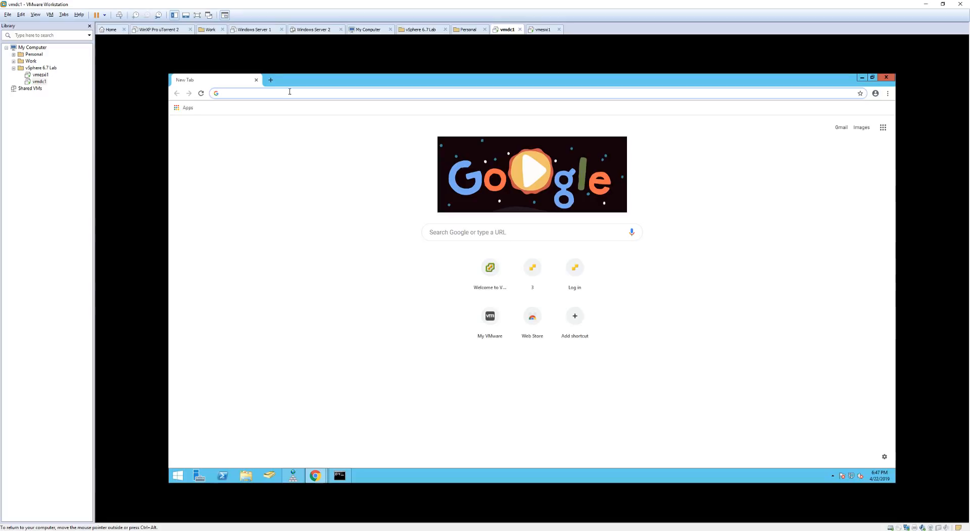
Browse to 192.168.1.201 and proceed past the untrusted certificate warning.
{"action": "type", "text": "192.168.1.201"}
{"action": "key", "text": "Return"}
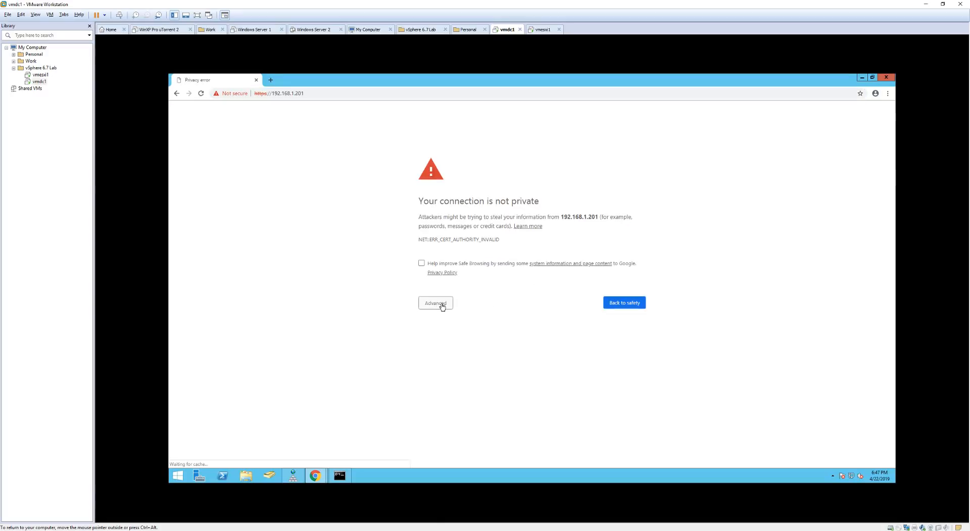
{"action": "left_click", "coordinate": [442, 305]}
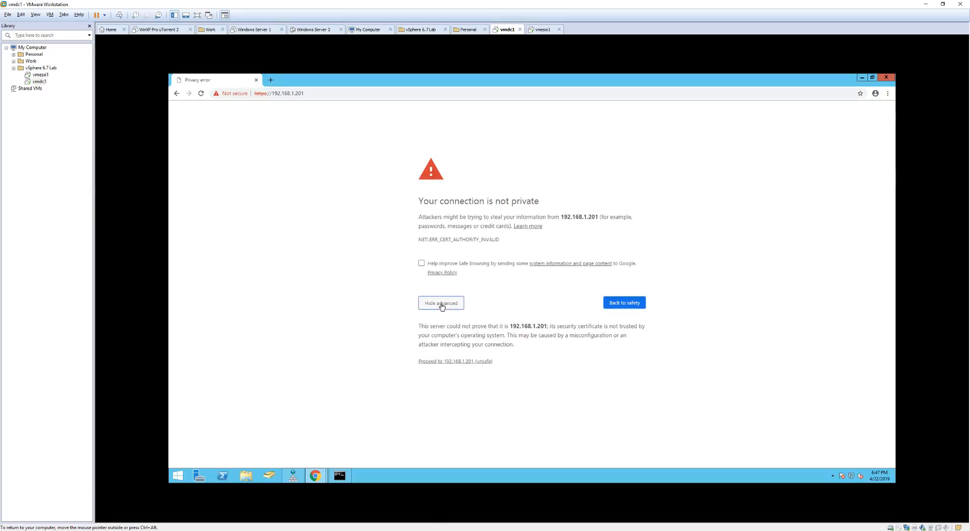
{"action": "left_click", "coordinate": [448, 362]}
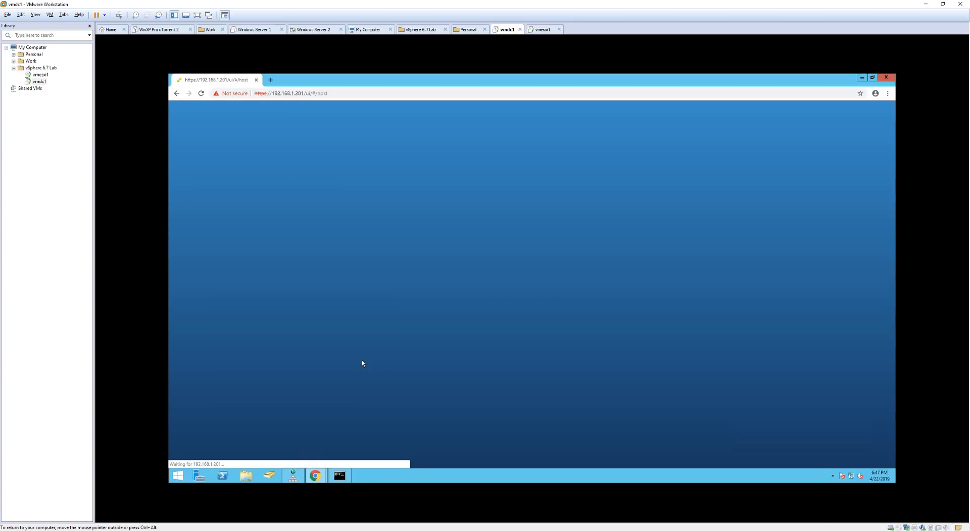
Log in to the ESXi Host Client as root and decline joining CEIP.
{"action": "left_click", "coordinate": [251, 230]}
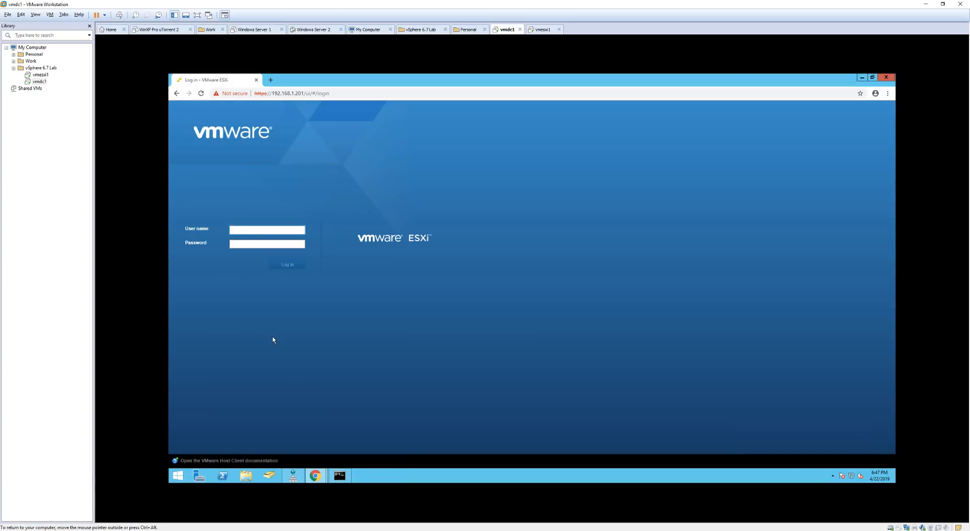
{"action": "type", "text": "root"}
{"action": "key", "text": "Tab"}
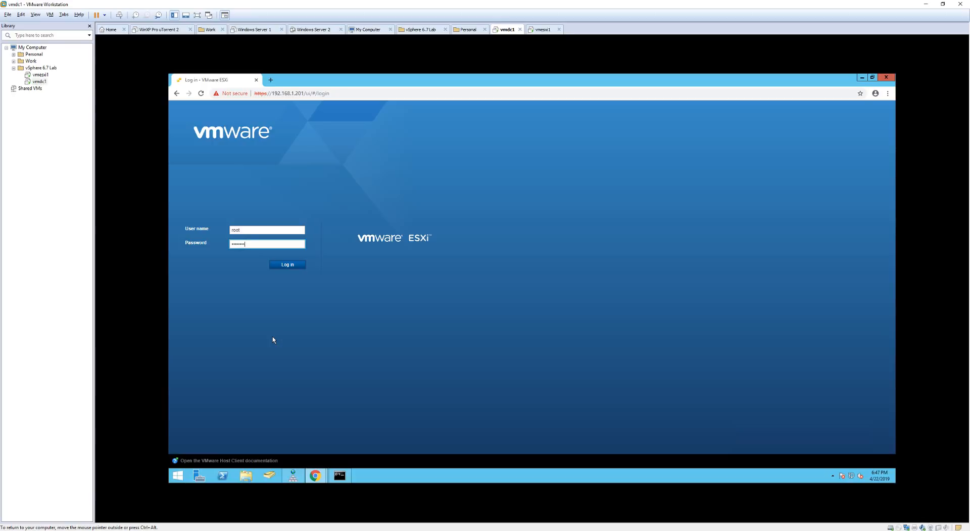
{"action": "key", "text": "Return"}
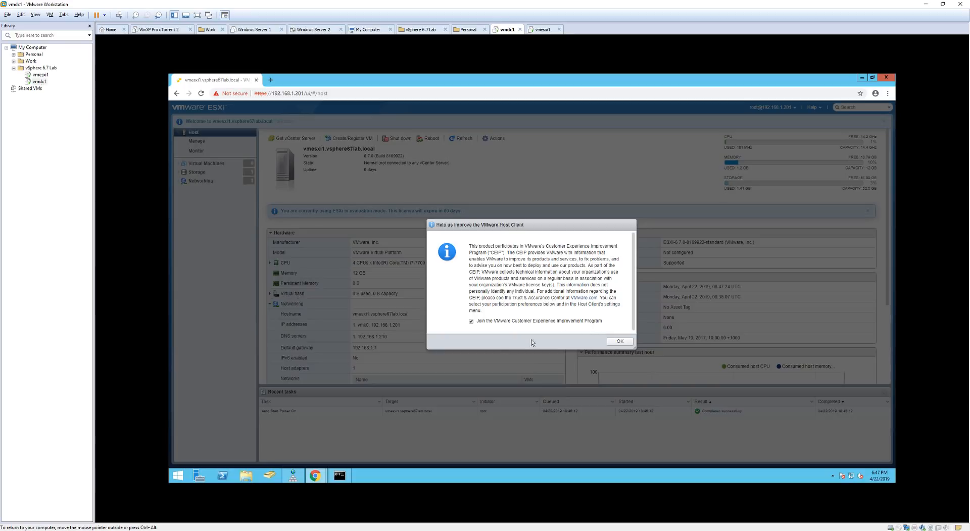
{"action": "left_click", "coordinate": [471, 321]}
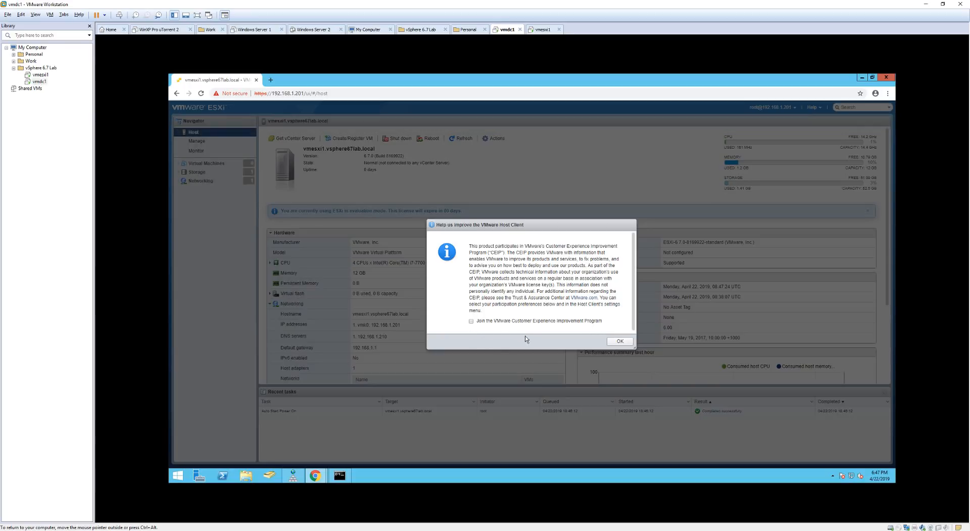
{"action": "left_click", "coordinate": [620, 342]}
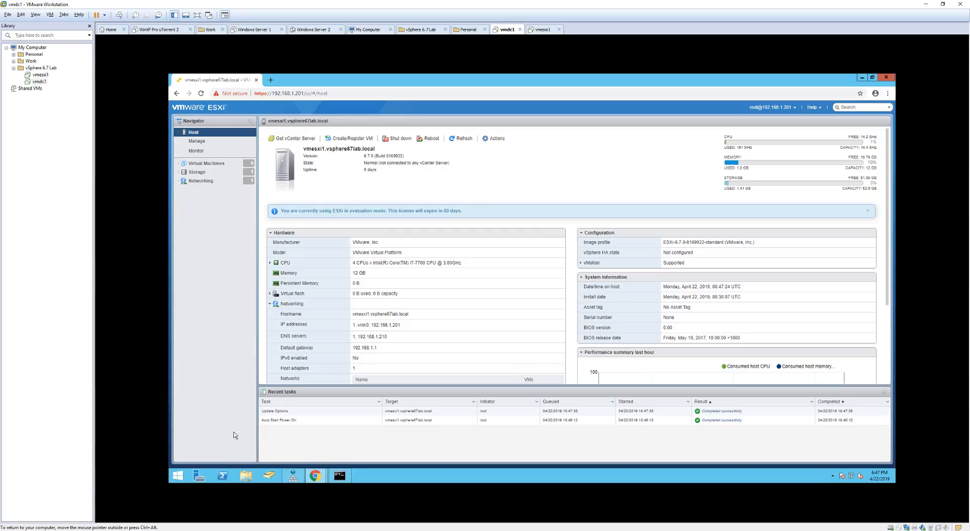
Mount the VCSA disc image from the Temp folder as a drive.
{"action": "left_click", "coordinate": [246, 476]}
{"action": "left_click", "coordinate": [441, 200]}
{"action": "right_click", "coordinate": [439, 199]}
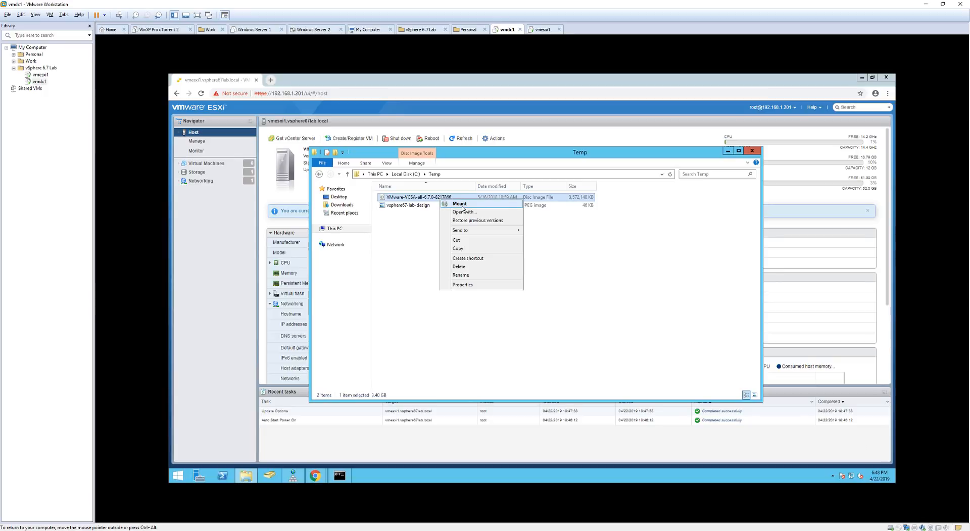
{"action": "left_click", "coordinate": [459, 204]}
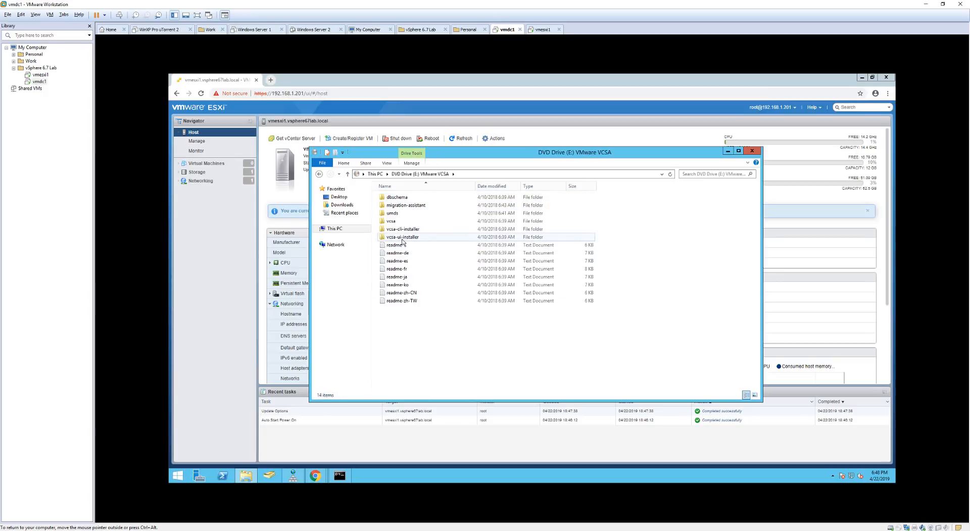
Run the installer from vcsa-ui-installer\win32 as administrator, allowing it in UAC.
{"action": "double_click", "coordinate": [402, 238]}
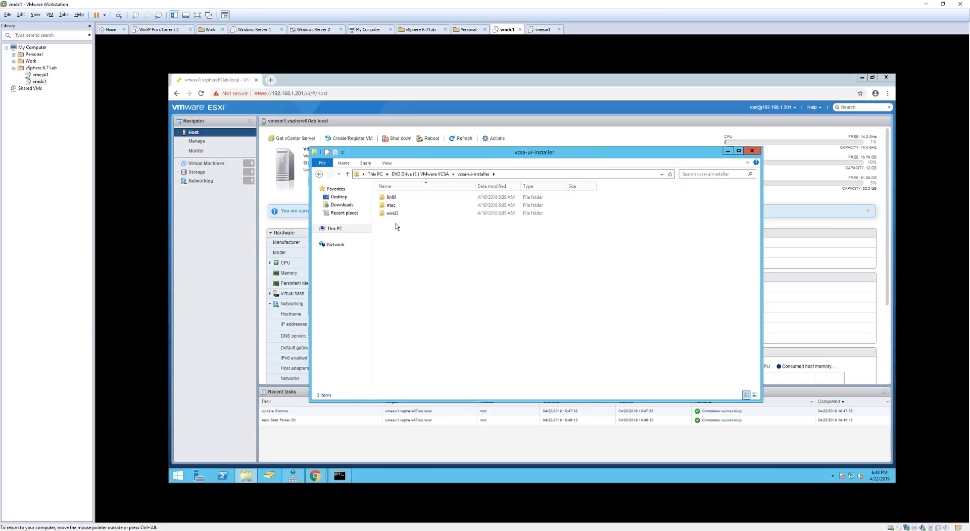
{"action": "double_click", "coordinate": [392, 214]}
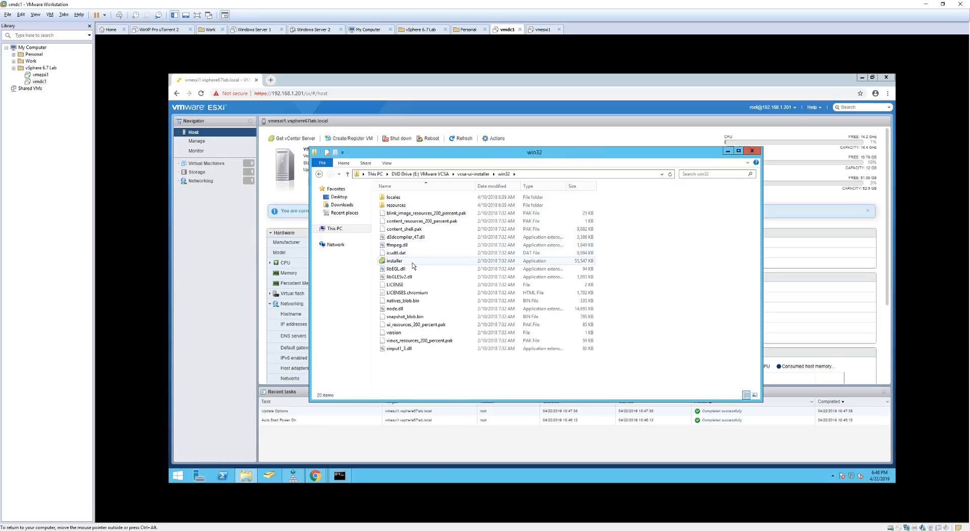
{"action": "right_click", "coordinate": [413, 263]}
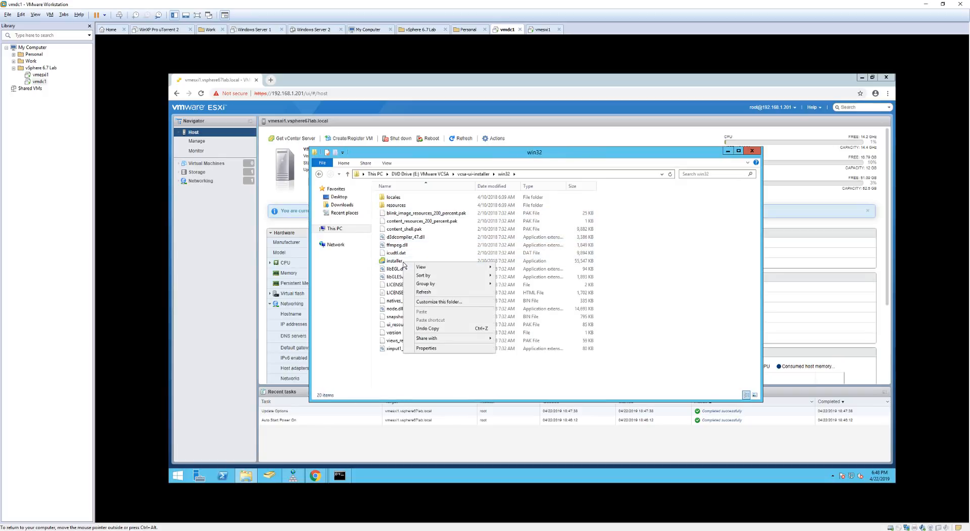
{"action": "left_click", "coordinate": [397, 262]}
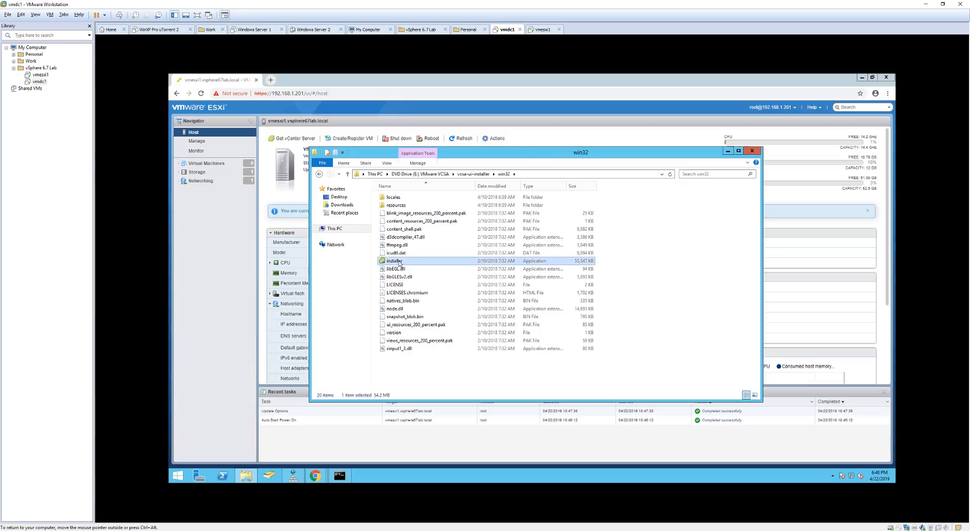
{"action": "right_click", "coordinate": [406, 262]}
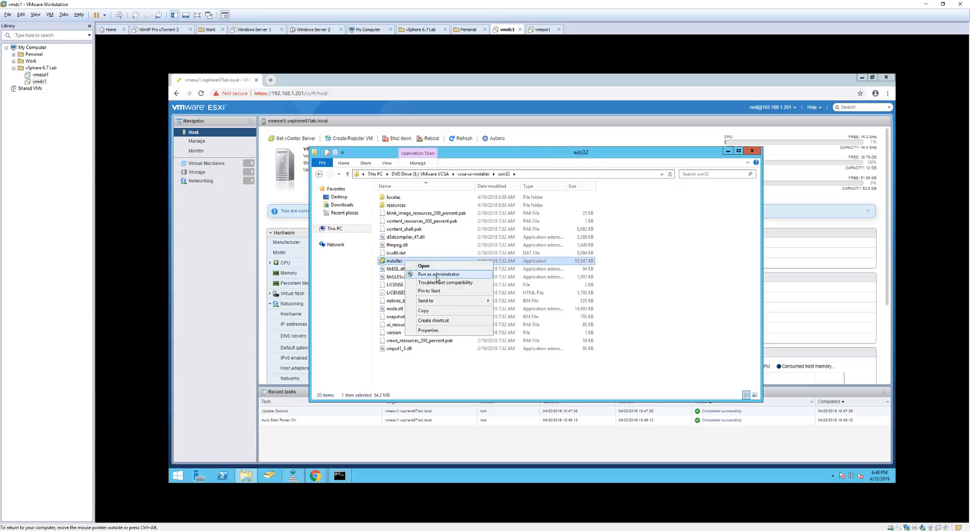
{"action": "left_click", "coordinate": [447, 276]}
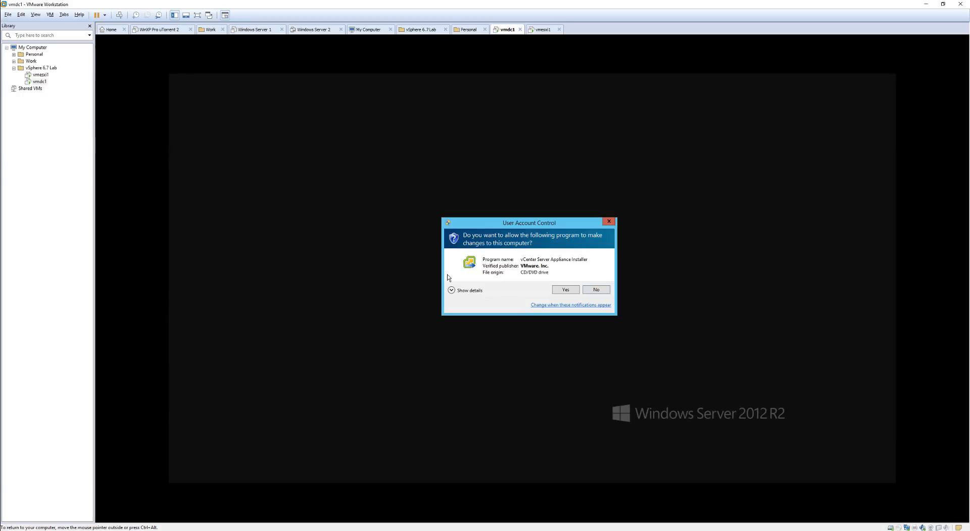
{"action": "left_click", "coordinate": [564, 291]}
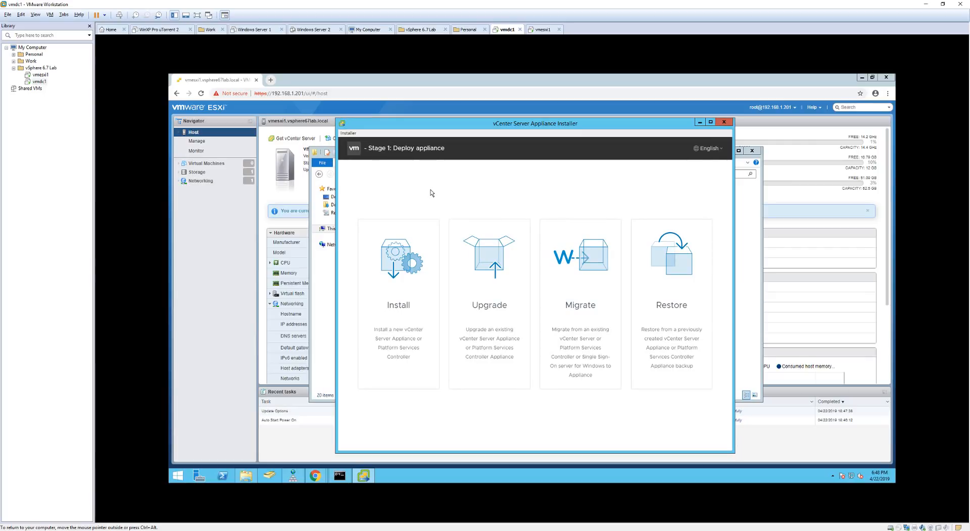
Start a new appliance install, accept the license, and keep the embedded controller deployment.
{"action": "left_click", "coordinate": [397, 266]}
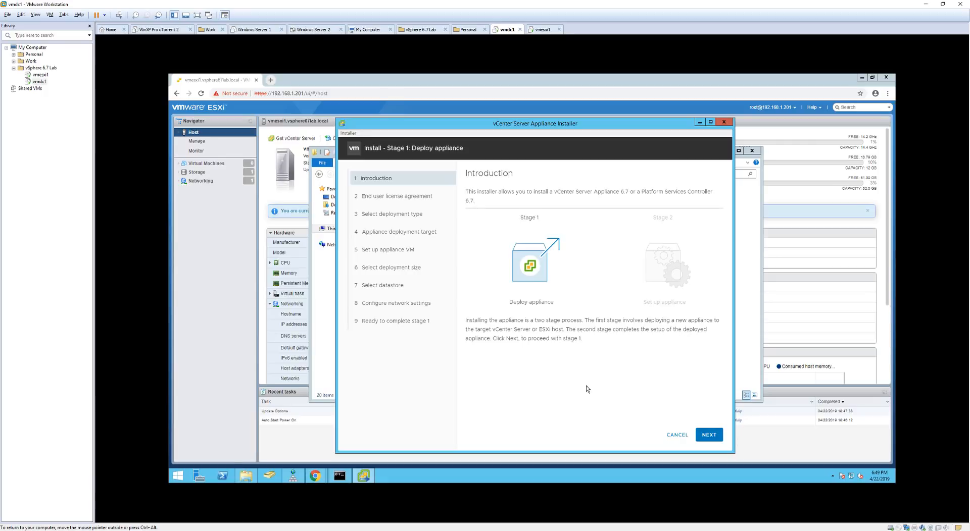
{"action": "left_click", "coordinate": [716, 434]}
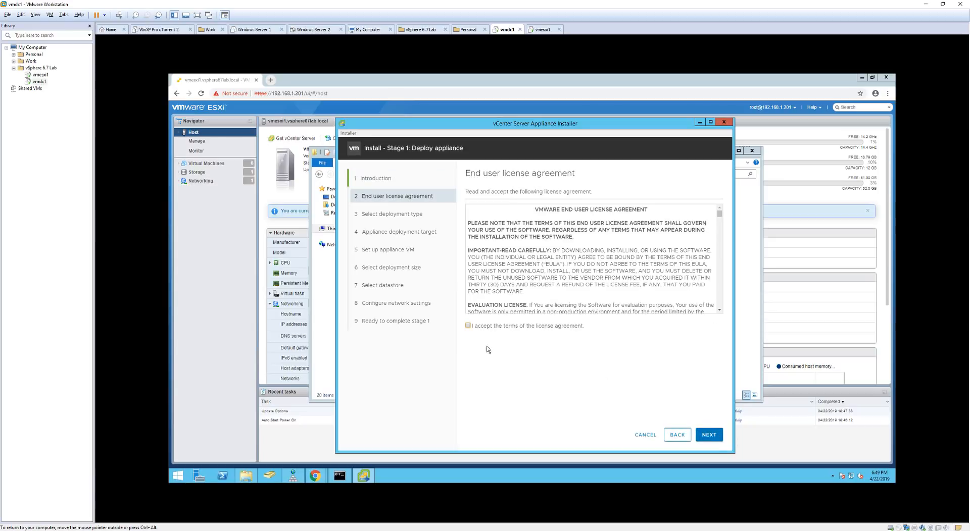
{"action": "left_click", "coordinate": [468, 326]}
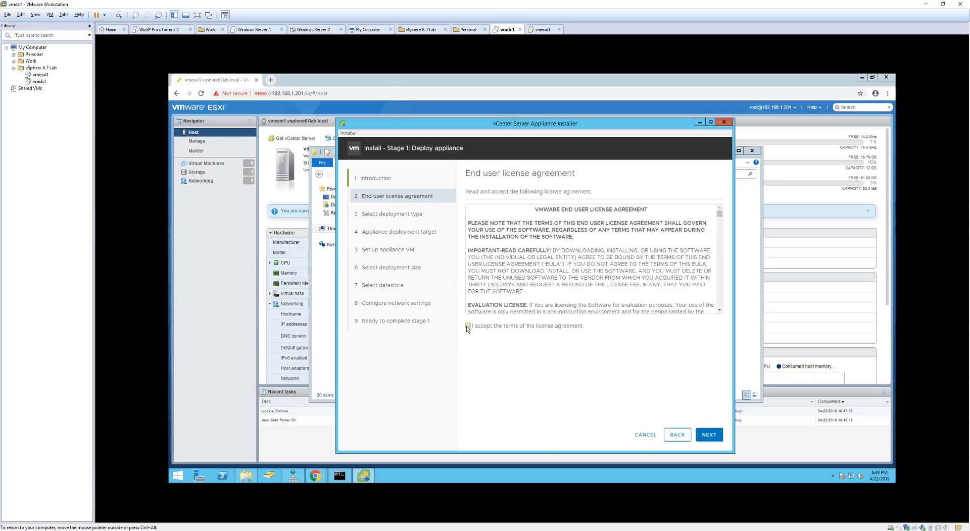
{"action": "left_click", "coordinate": [708, 437]}
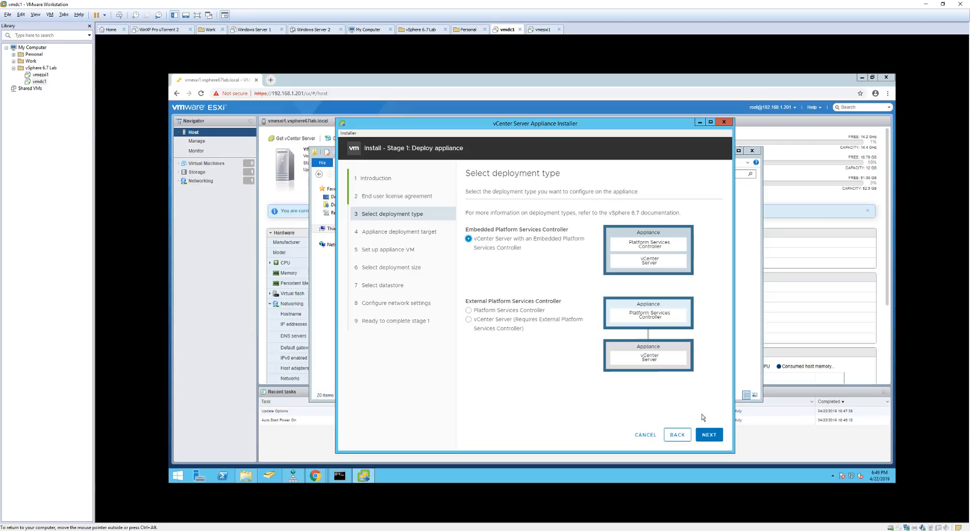
{"action": "left_click", "coordinate": [712, 434]}
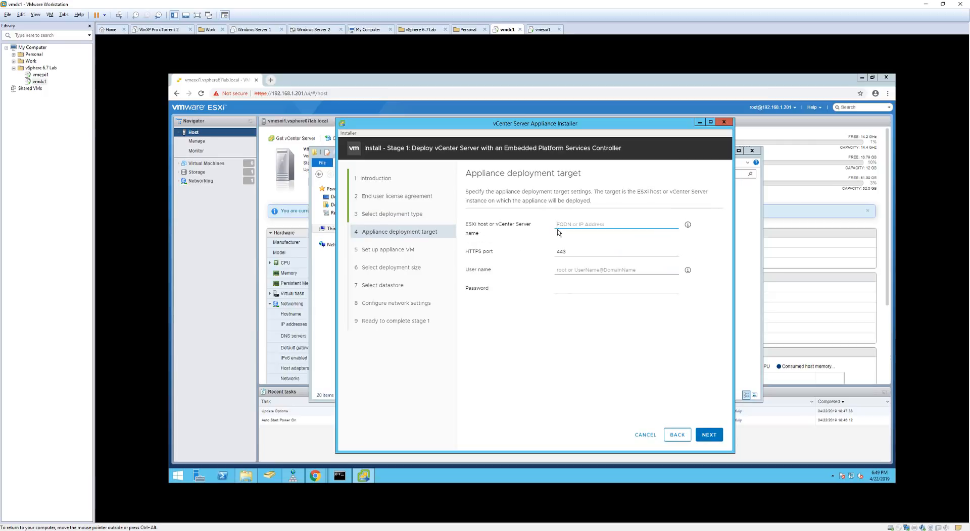
Target ESXi host 192.168.1.201 as root with its password and accept the certificate.
{"action": "left_click", "coordinate": [573, 223]}
{"action": "type", "text": "192.168.1.201"}
{"action": "left_click", "coordinate": [573, 271]}
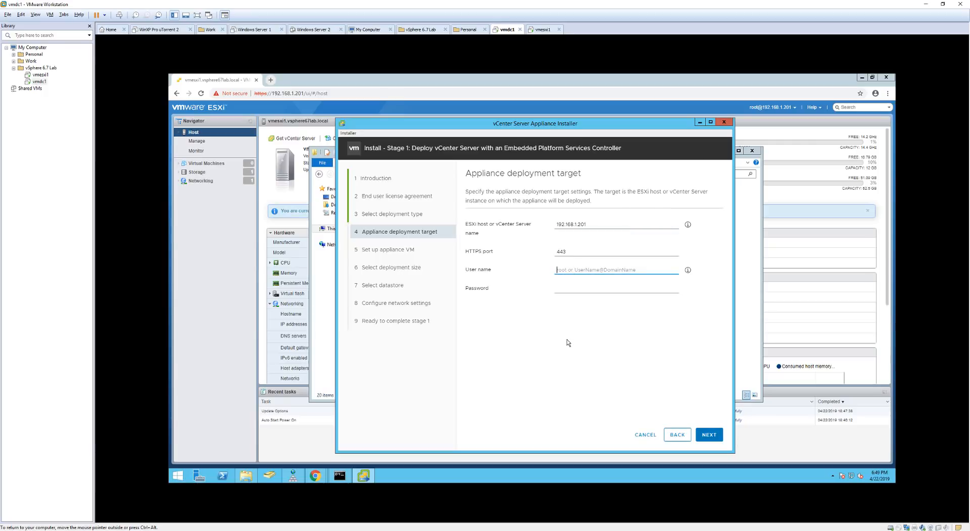
{"action": "type", "text": "root"}
{"action": "key", "text": "Tab"}
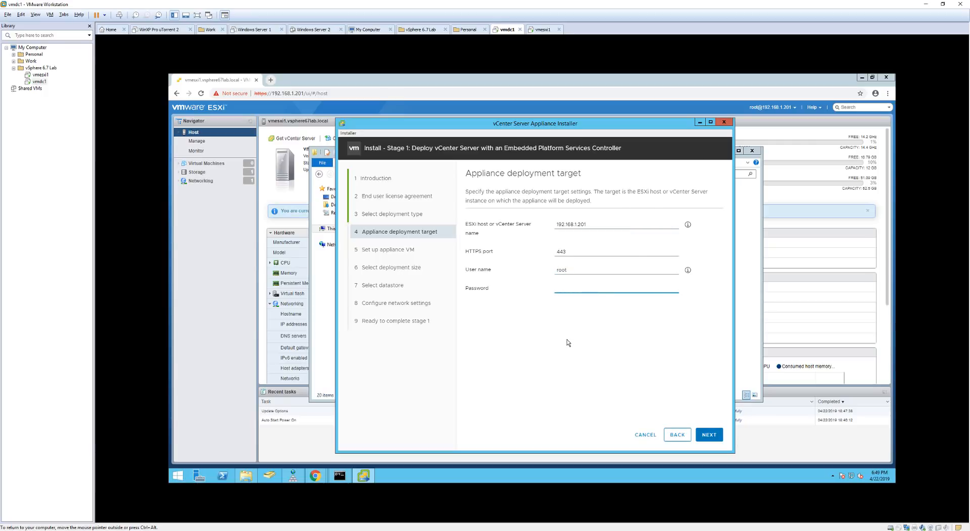
{"action": "type", "text": "•••••••••••"}
{"action": "left_click", "coordinate": [710, 435]}
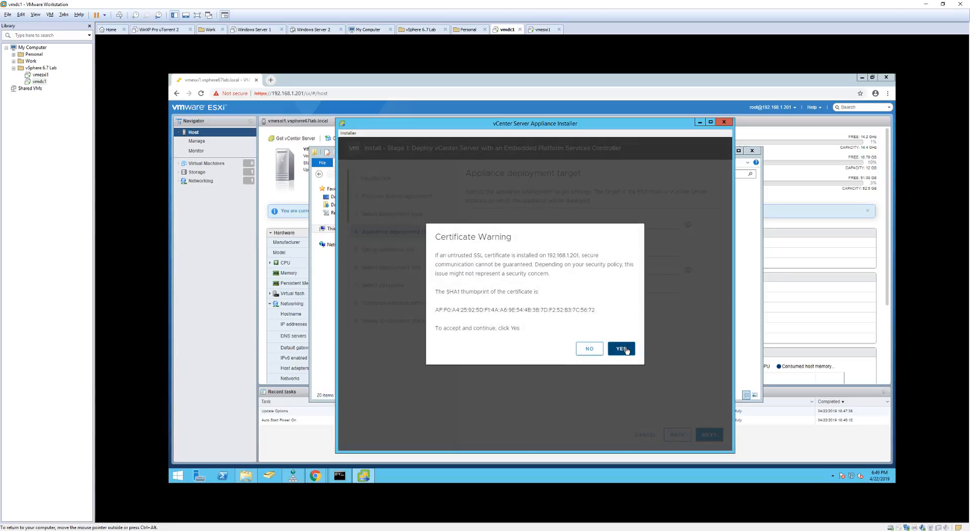
{"action": "left_click", "coordinate": [623, 349]}
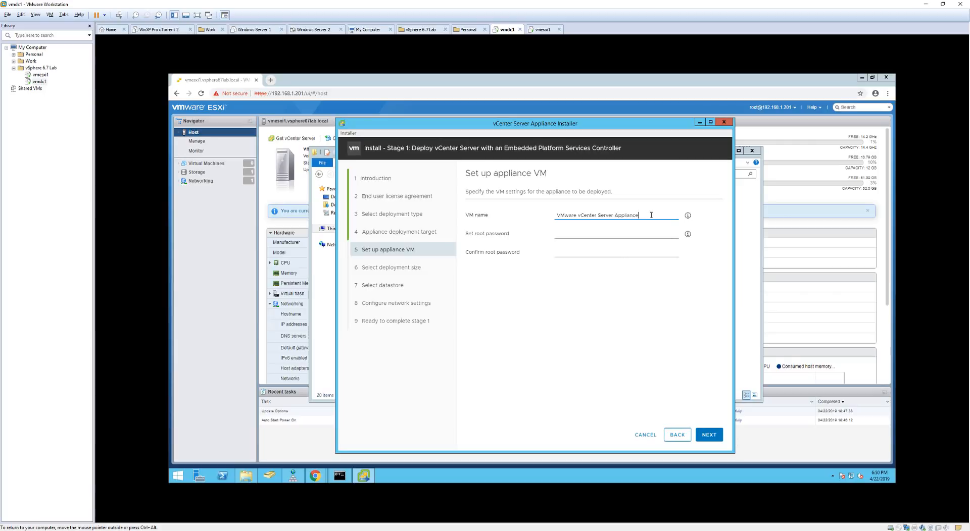
Rename the appliance VM to vmvcenter, enter and confirm its root password, and continue.
{"action": "left_click_drag", "start_coordinate": [652, 215], "coordinate": [556, 215]}
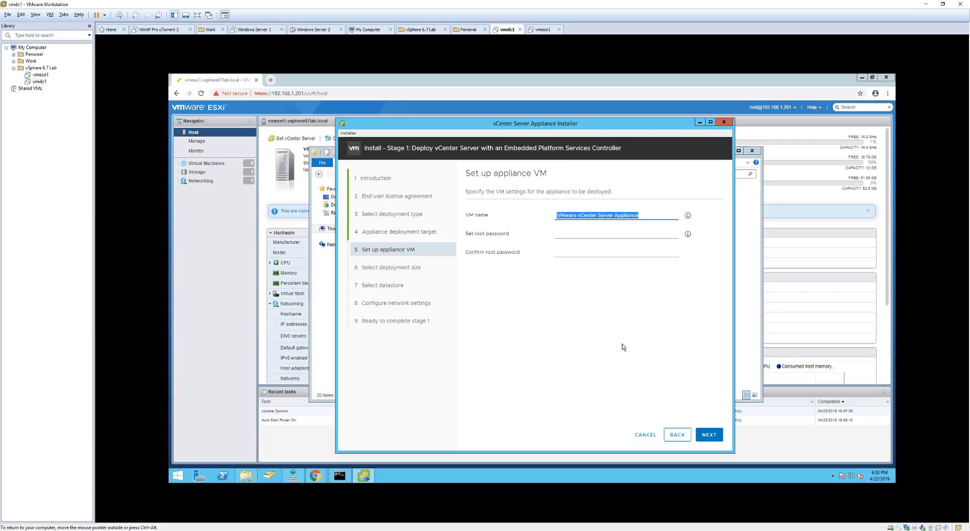
{"action": "type", "text": "vmvcenter"}
{"action": "key", "text": "Tab"}
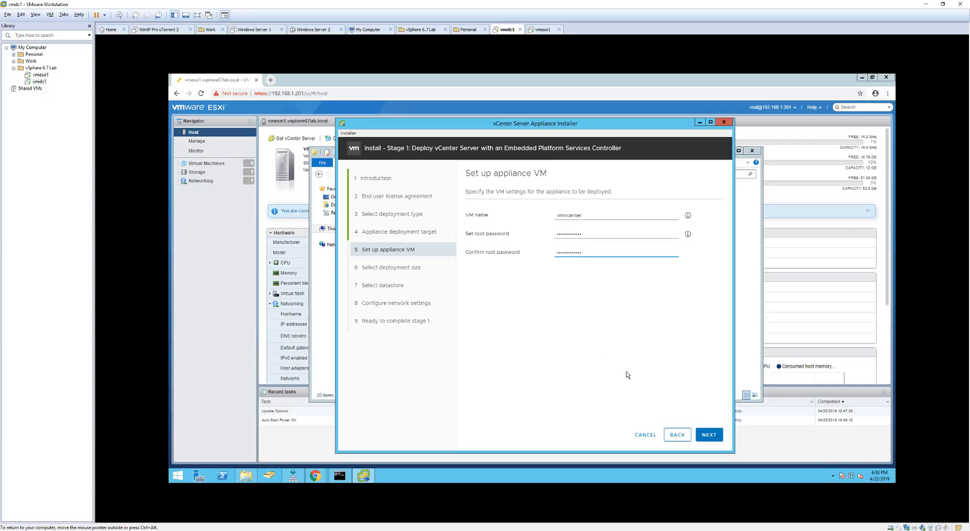
{"action": "left_click", "coordinate": [710, 437]}
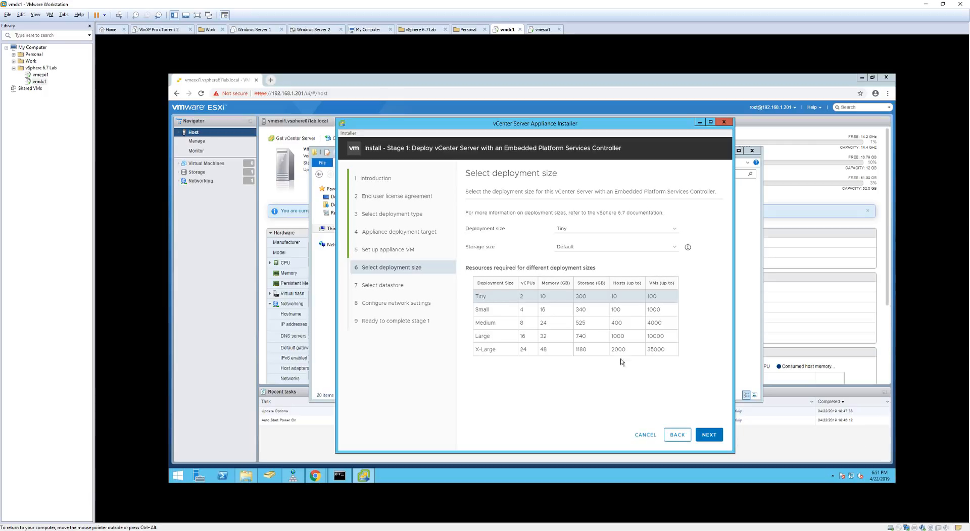
Keep the Tiny deployment size and use datastore1 with Enable Thin Disk Mode ticked.
{"action": "left_click", "coordinate": [709, 435]}
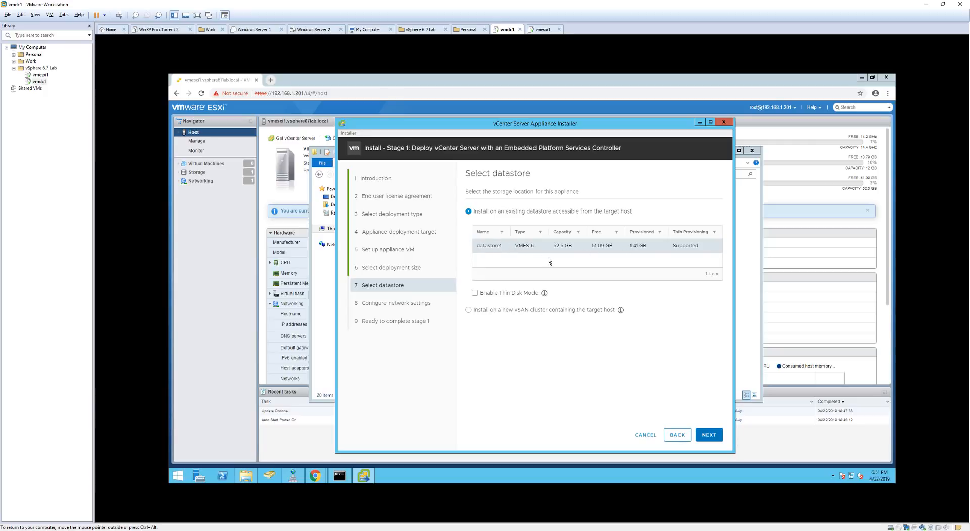
{"action": "left_click", "coordinate": [475, 294]}
{"action": "left_click", "coordinate": [716, 435]}
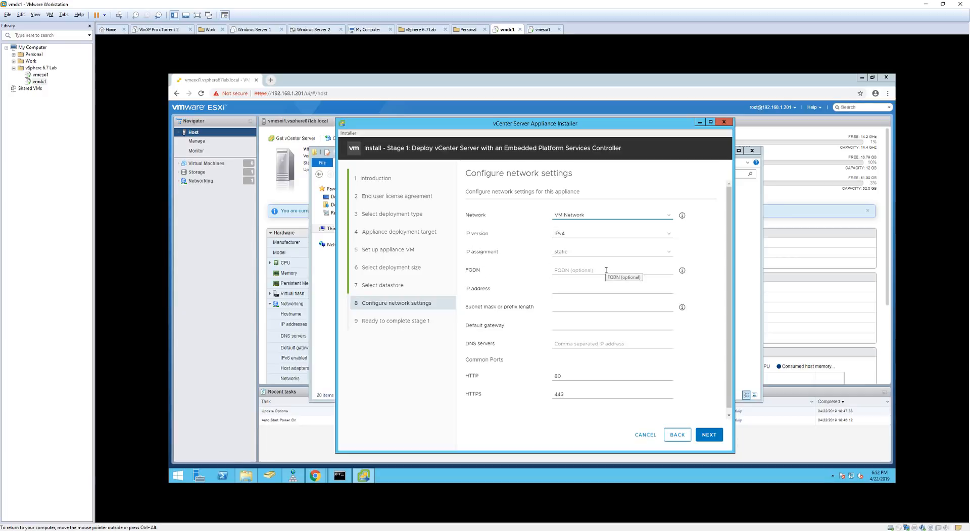
Enter the appliance FQDN vmvcenter.vsphere67lab.local.
{"action": "left_click", "coordinate": [606, 271]}
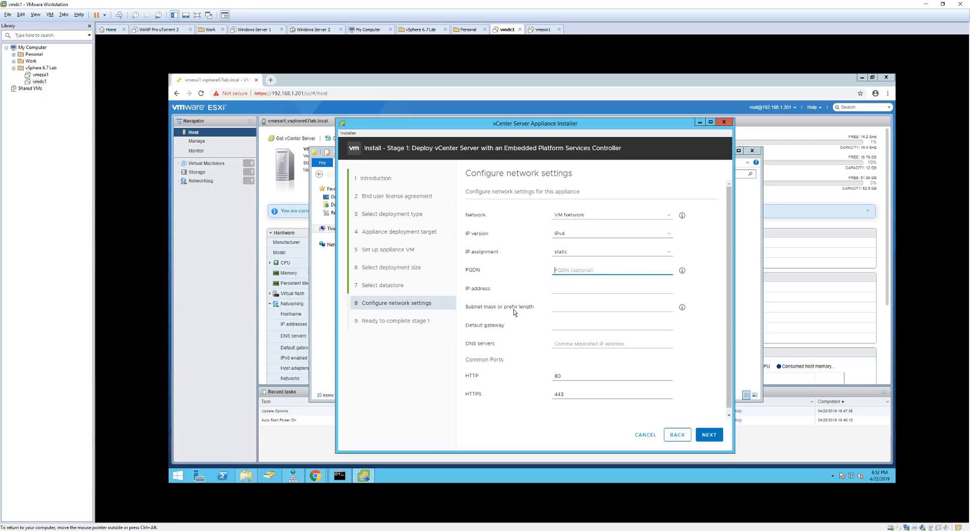
{"action": "type", "text": "vmvcente"}
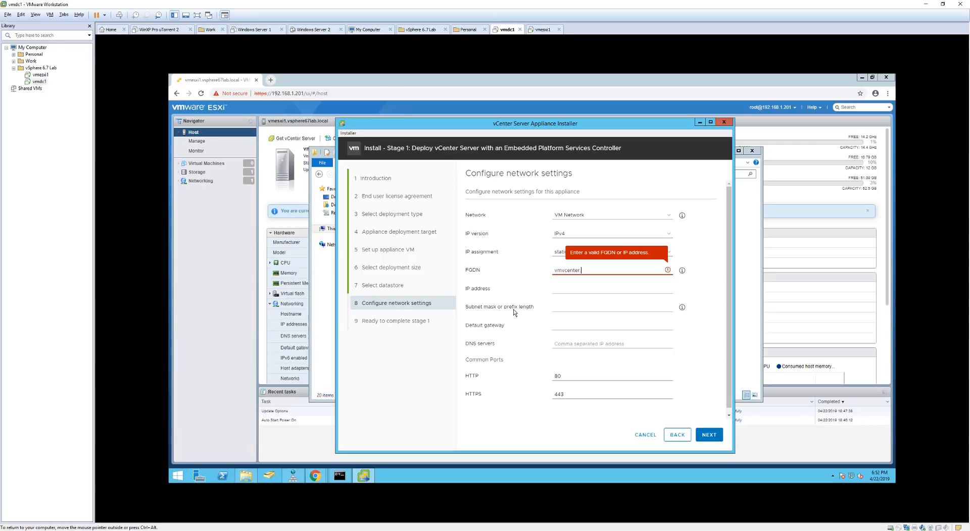
{"action": "type", "text": "r."}
{"action": "type", "text": "vsphere67lab.local"}
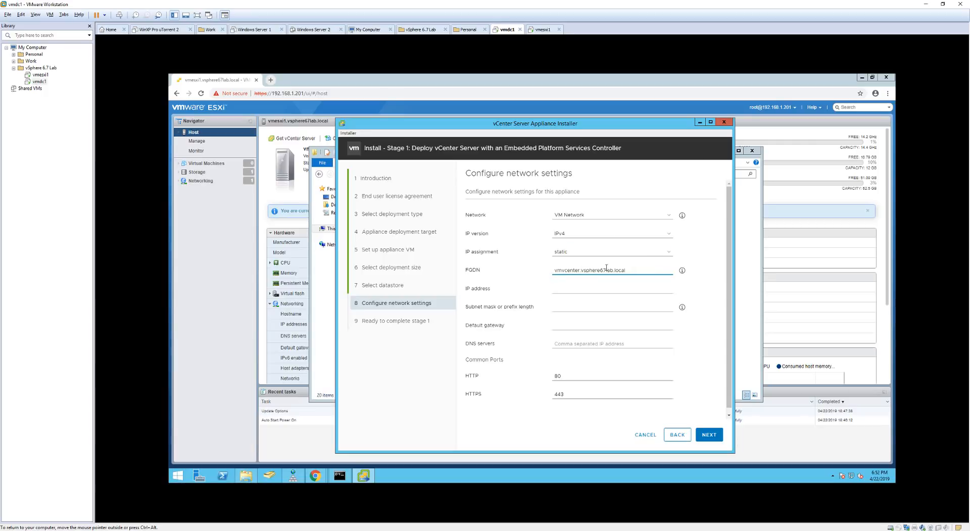
Fill in IP 192.168.1.205, mask 255.255.255.0, gateway 192.168.1.1 and DNS 192.168.1.210.
{"action": "left_click", "coordinate": [563, 289]}
{"action": "type", "text": "192.168.1.205"}
{"action": "key", "text": "Tab"}
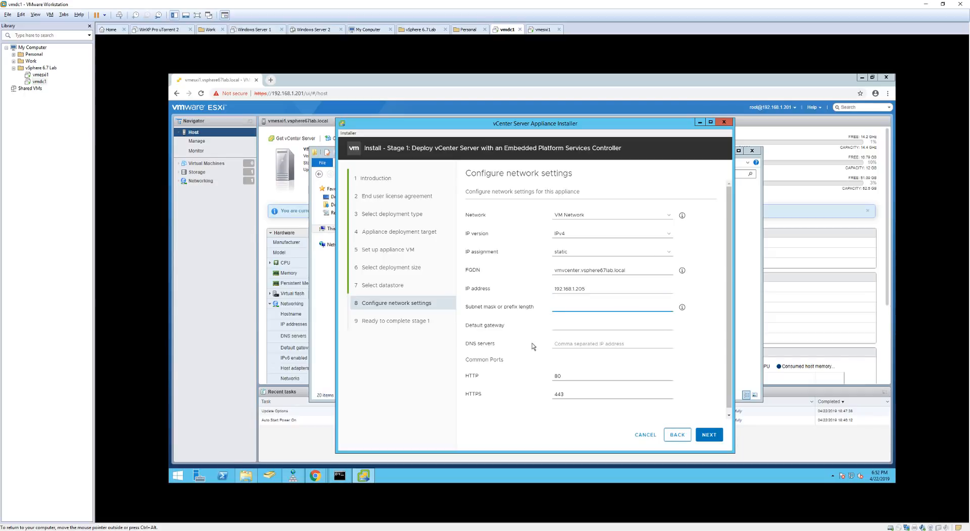
{"action": "type", "text": "255.255.255.0"}
{"action": "key", "text": "Tab"}
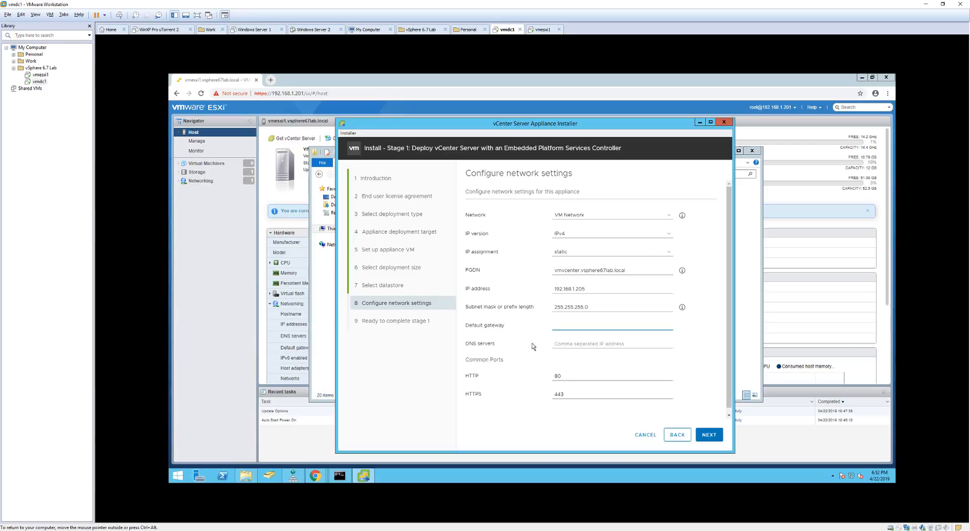
{"action": "type", "text": "192.168.1.1"}
{"action": "key", "text": "Tab"}
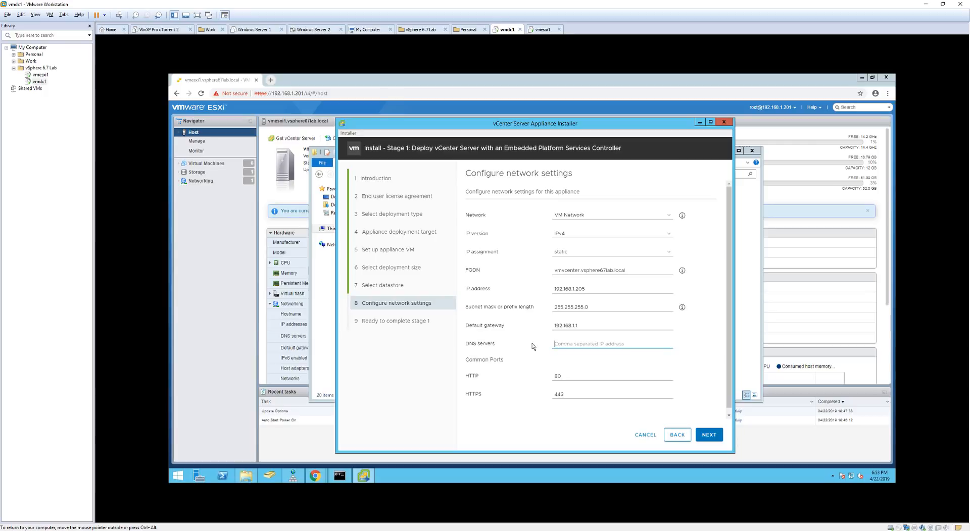
{"action": "type", "text": "192.168.1.210"}
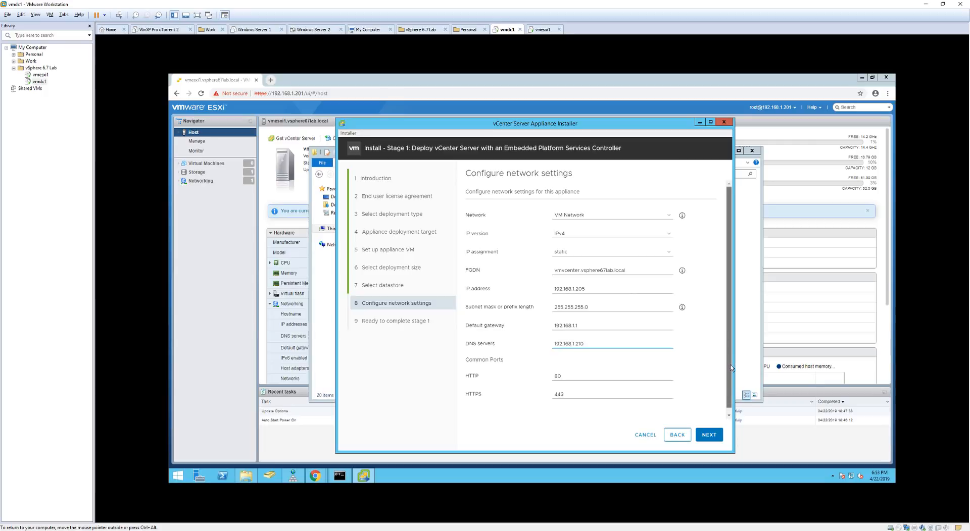
Review the network settings form and check the entered FQDN value.
{"action": "scroll", "coordinate": [732, 383], "scroll_direction": "down", "scroll_amount": 1}
{"action": "scroll", "coordinate": [732, 369], "scroll_direction": "up", "scroll_amount": 1}
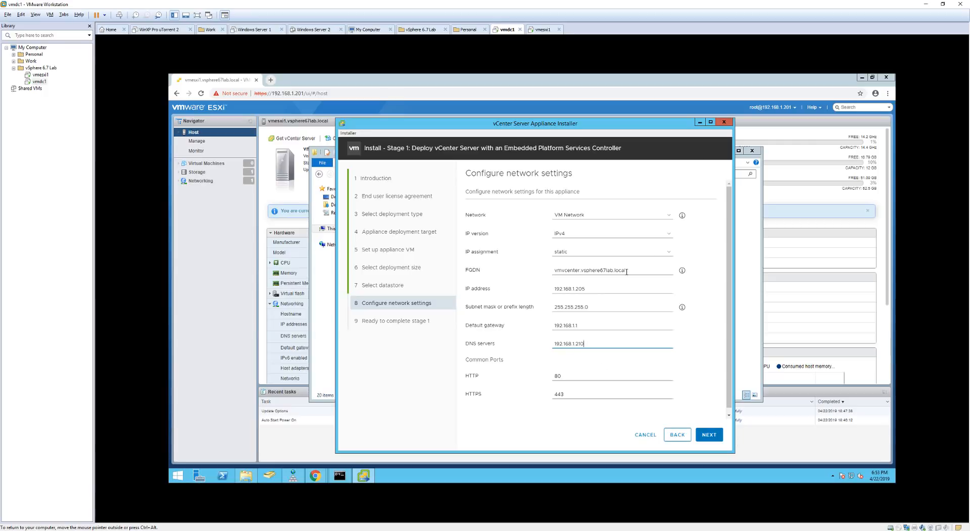
{"action": "left_click_drag", "start_coordinate": [627, 272], "coordinate": [552, 271]}
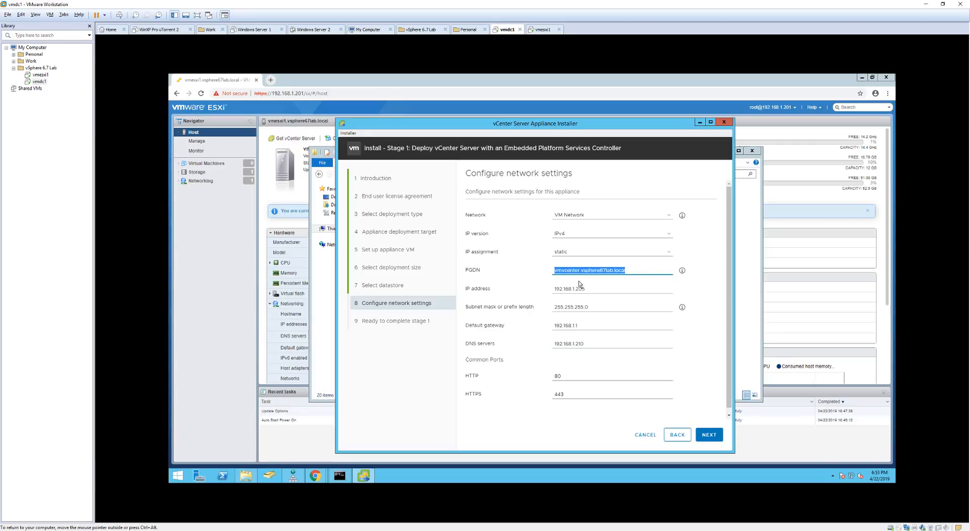
{"action": "left_click", "coordinate": [637, 272]}
{"action": "left_click_drag", "start_coordinate": [626, 271], "coordinate": [553, 271]}
{"action": "left_click", "coordinate": [634, 273]}
Create an AD-integrated IPv4 reverse zone for network 192.168.1 with secure-only dynamic updates.
{"action": "left_click", "coordinate": [295, 478]}
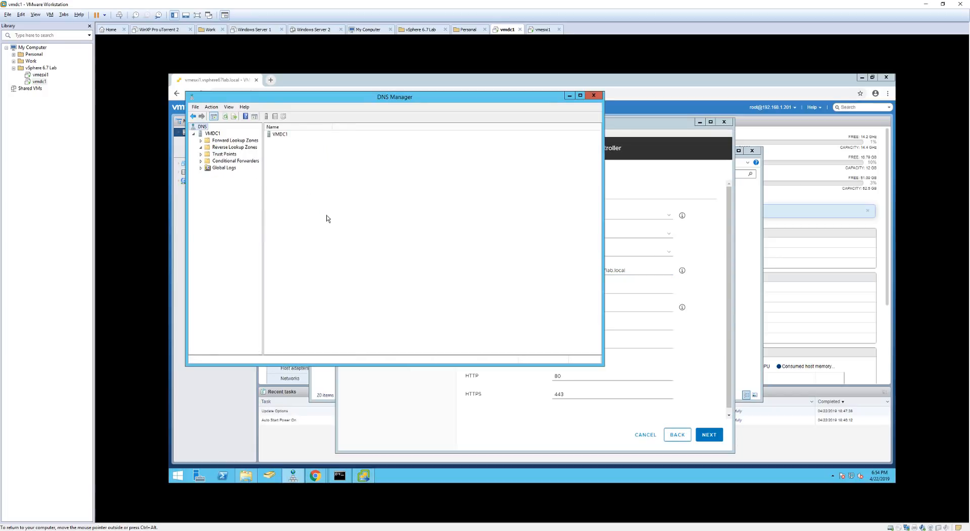
{"action": "left_click", "coordinate": [220, 147]}
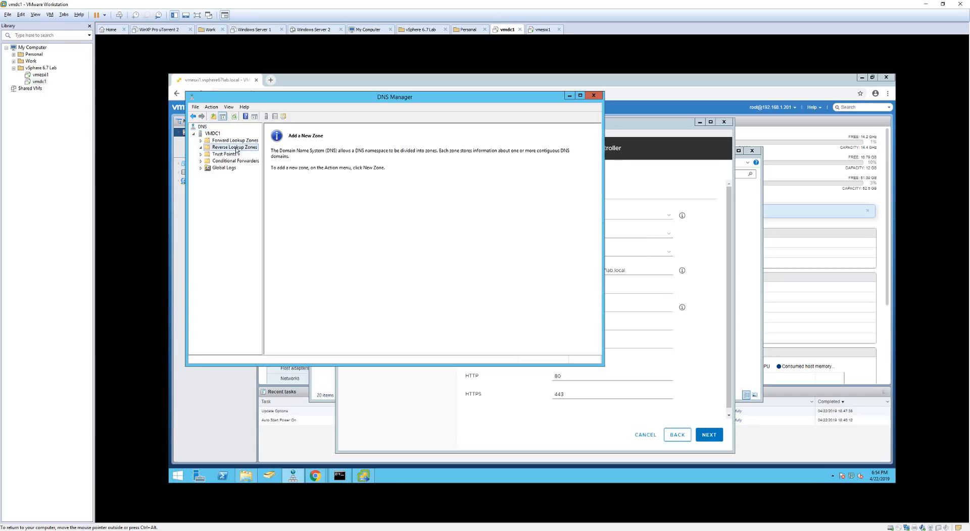
{"action": "right_click", "coordinate": [236, 150]}
{"action": "left_click", "coordinate": [255, 152]}
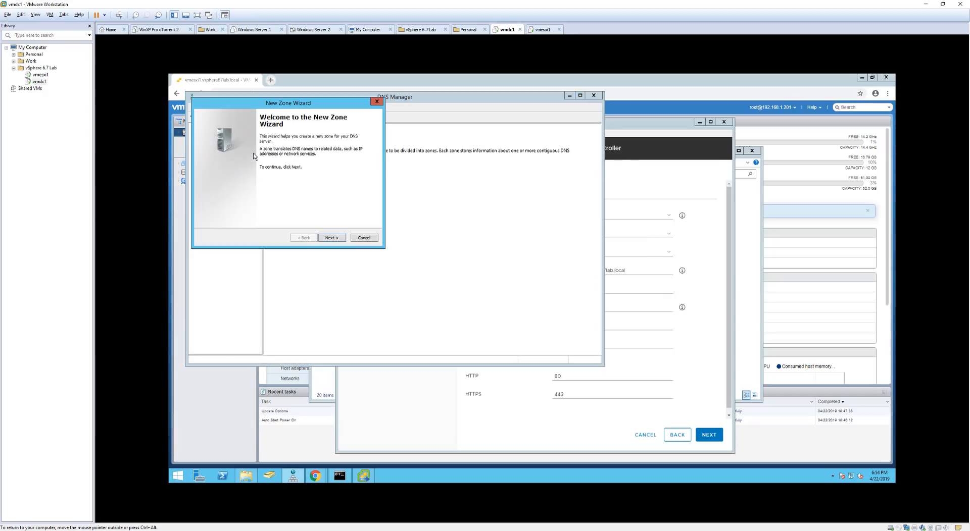
{"action": "left_click", "coordinate": [332, 238]}
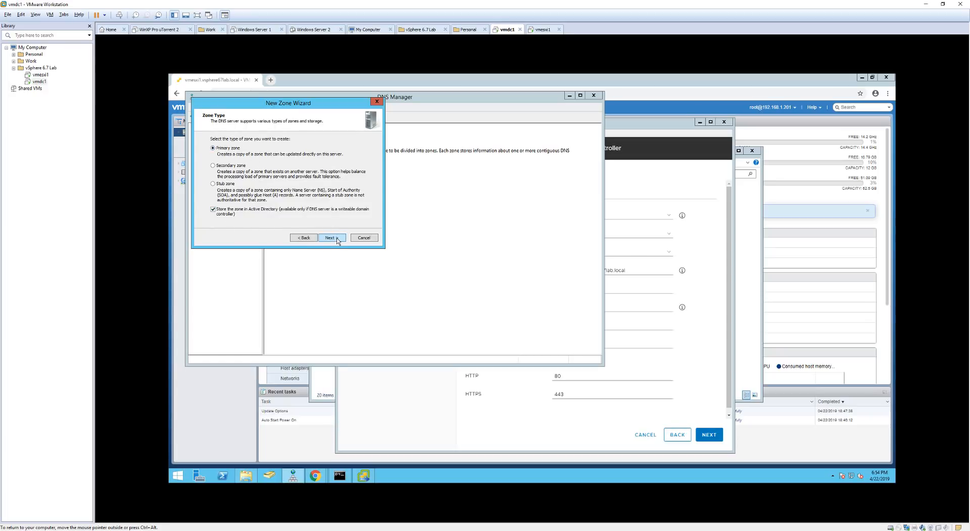
{"action": "left_click", "coordinate": [337, 238]}
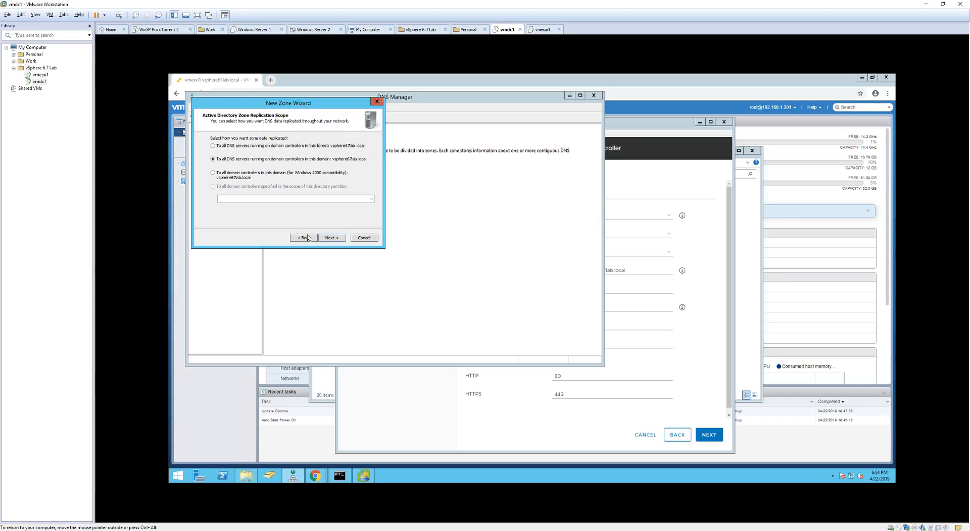
{"action": "left_click", "coordinate": [337, 239]}
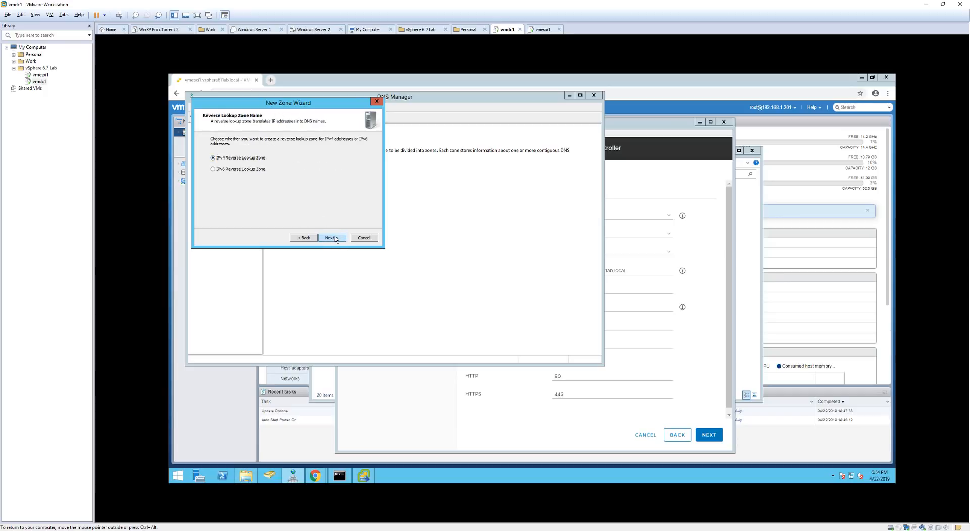
{"action": "left_click", "coordinate": [330, 239]}
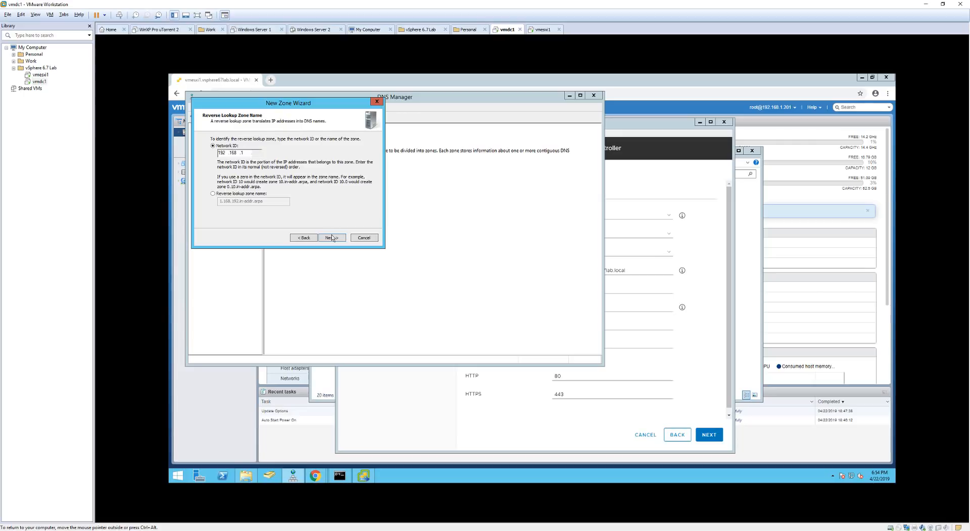
{"action": "left_click", "coordinate": [332, 237]}
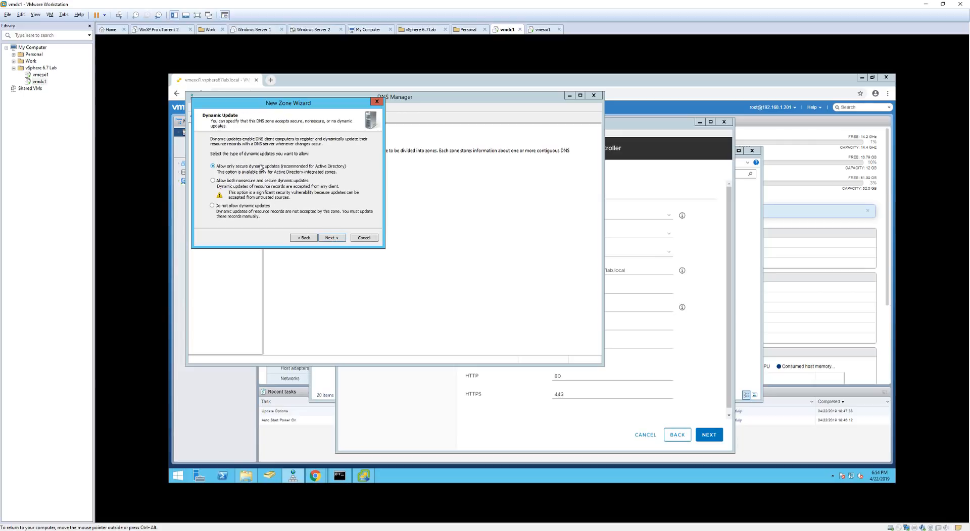
{"action": "left_click", "coordinate": [340, 240]}
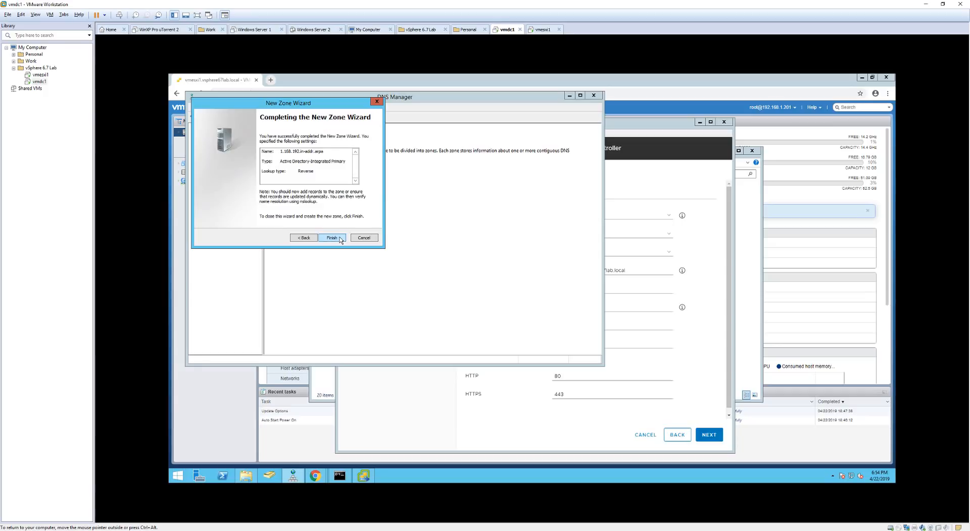
{"action": "left_click", "coordinate": [332, 238]}
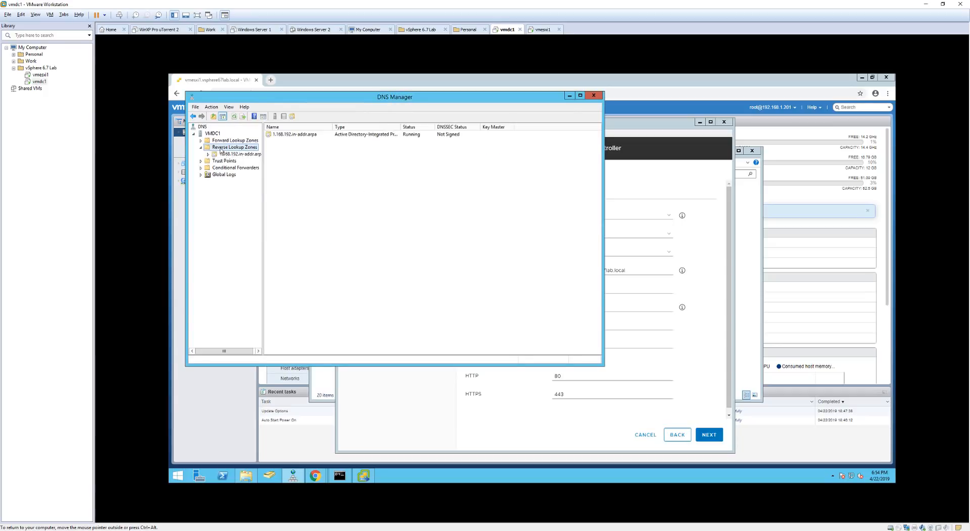
Add a host record vmvcenter pointing to 192.168.1.205 in the vsphere67lab.local zone.
{"action": "left_click", "coordinate": [202, 148]}
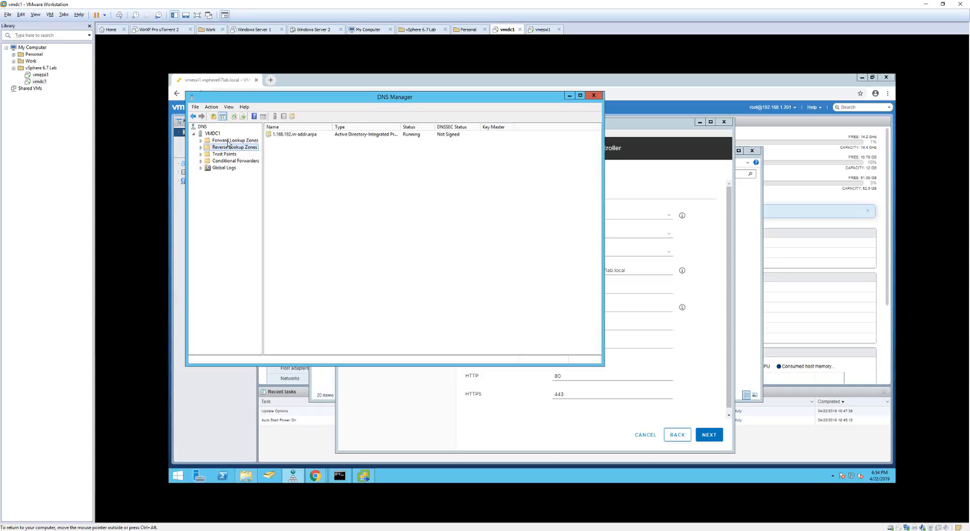
{"action": "left_click", "coordinate": [229, 141]}
{"action": "double_click", "coordinate": [228, 141]}
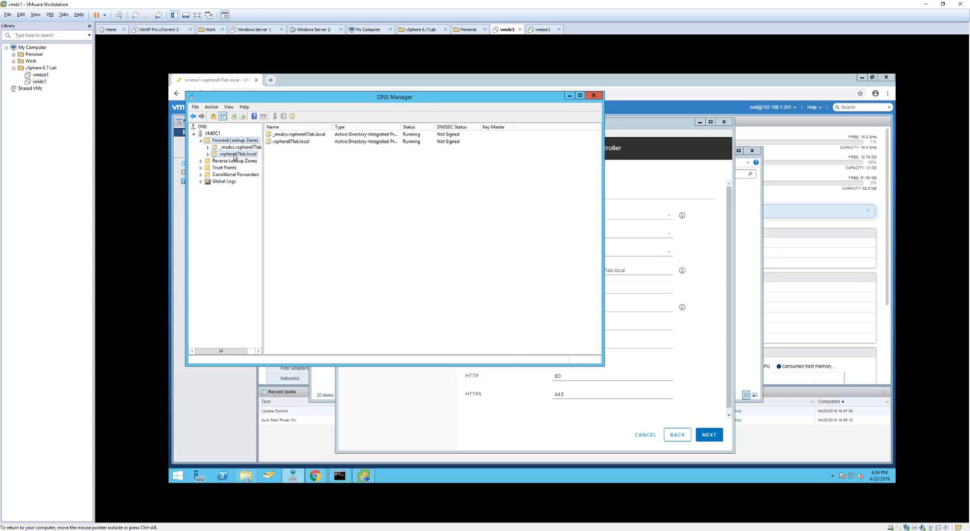
{"action": "left_click", "coordinate": [235, 154]}
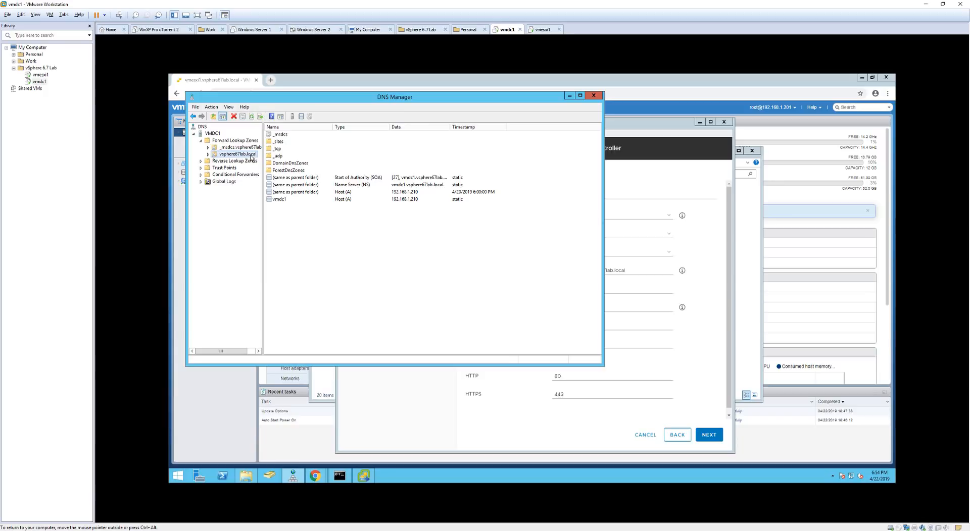
{"action": "right_click", "coordinate": [249, 158]}
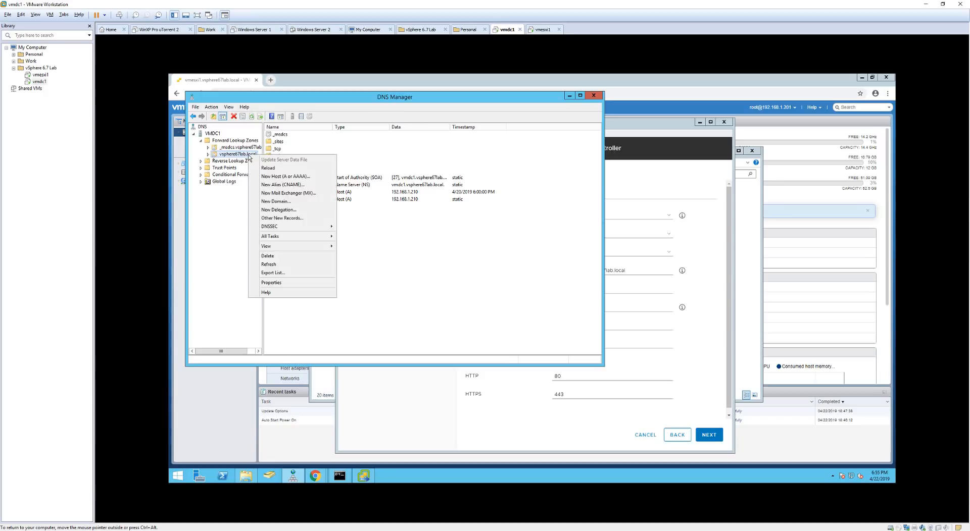
{"action": "left_click", "coordinate": [289, 178]}
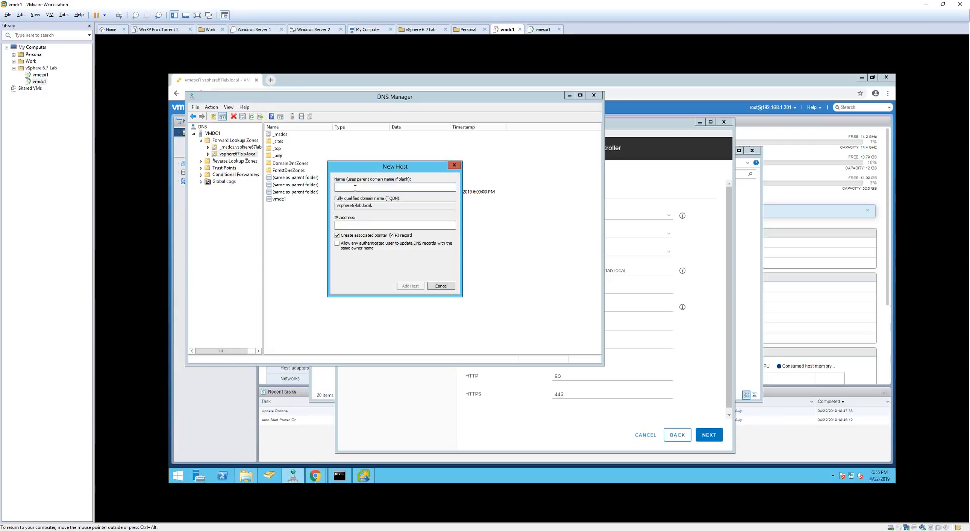
{"action": "type", "text": "vmvcenter"}
{"action": "key", "text": "Tab"}
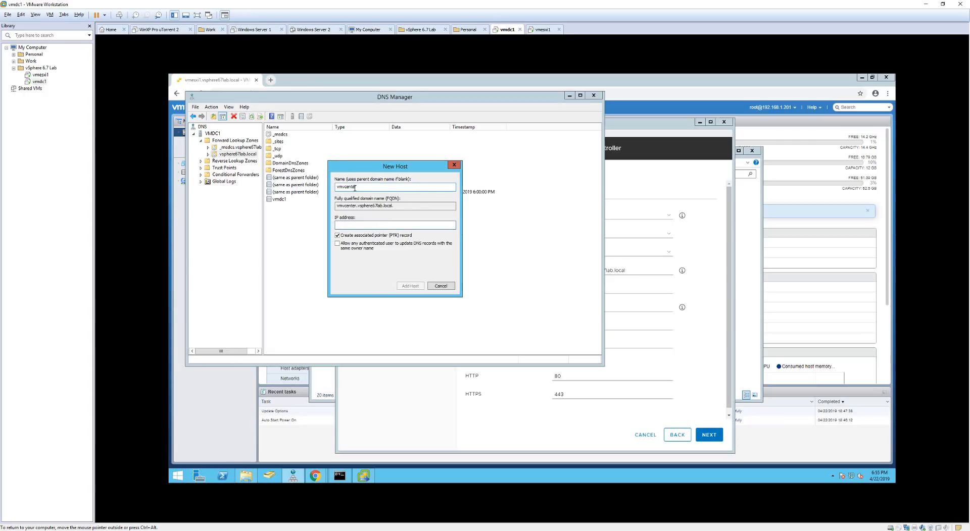
{"action": "type", "text": "192.168.1.205"}
{"action": "left_click", "coordinate": [416, 287]}
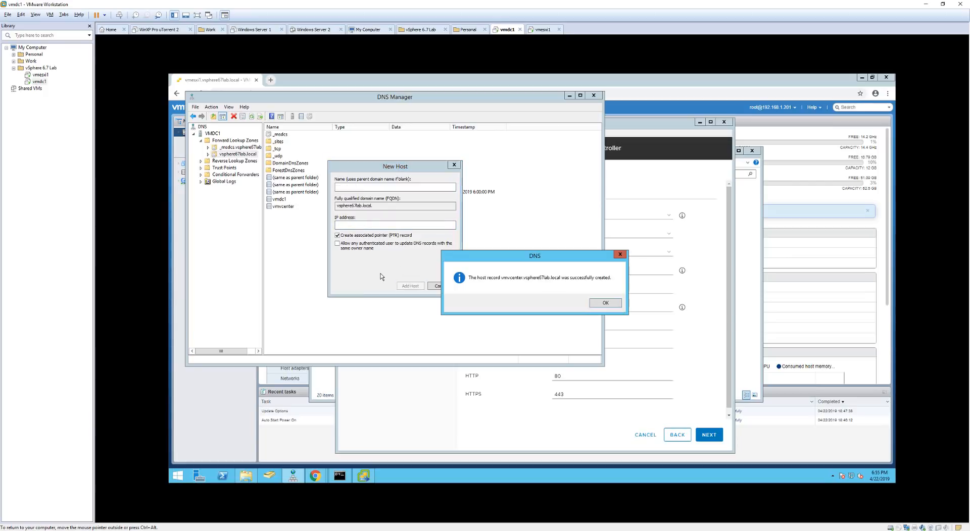
{"action": "left_click", "coordinate": [606, 303]}
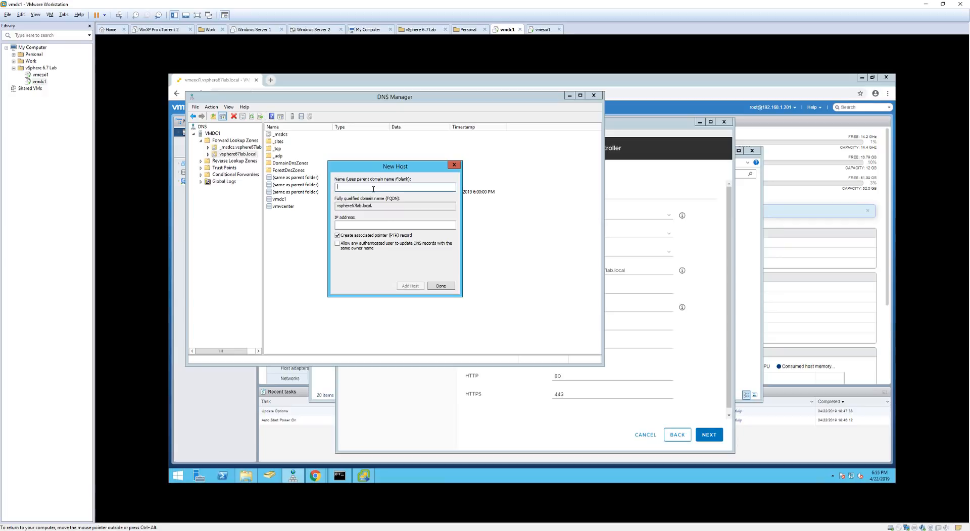
Add a host record vmesxi1 pointing to 192.168.1.201, then close the dialog.
{"action": "type", "text": "vmesxi1"}
{"action": "key", "text": "Tab"}
{"action": "type", "text": "192.168.1.201"}
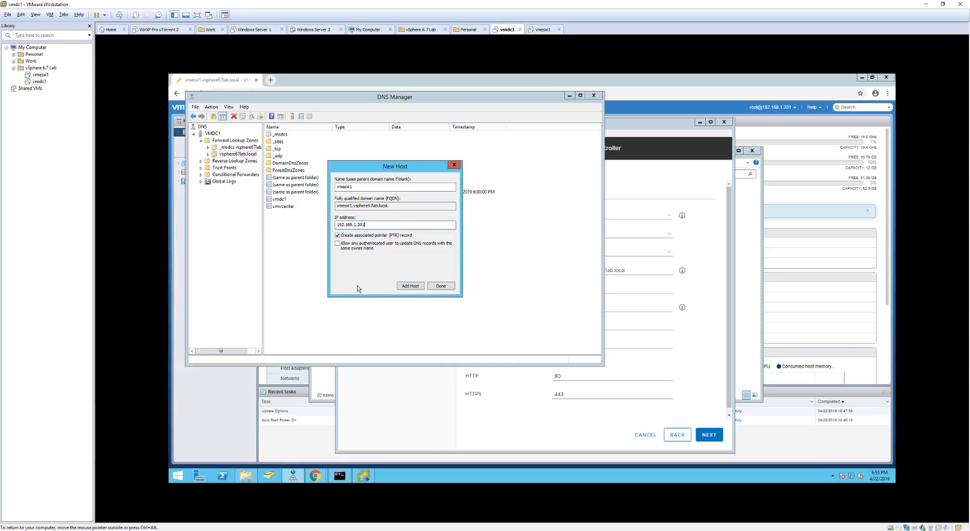
{"action": "left_click", "coordinate": [408, 286]}
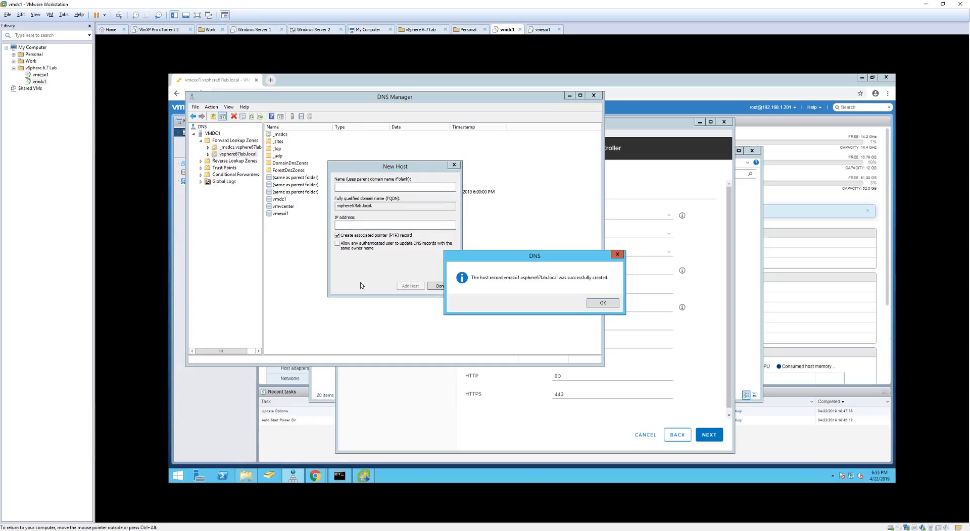
{"action": "left_click", "coordinate": [601, 304]}
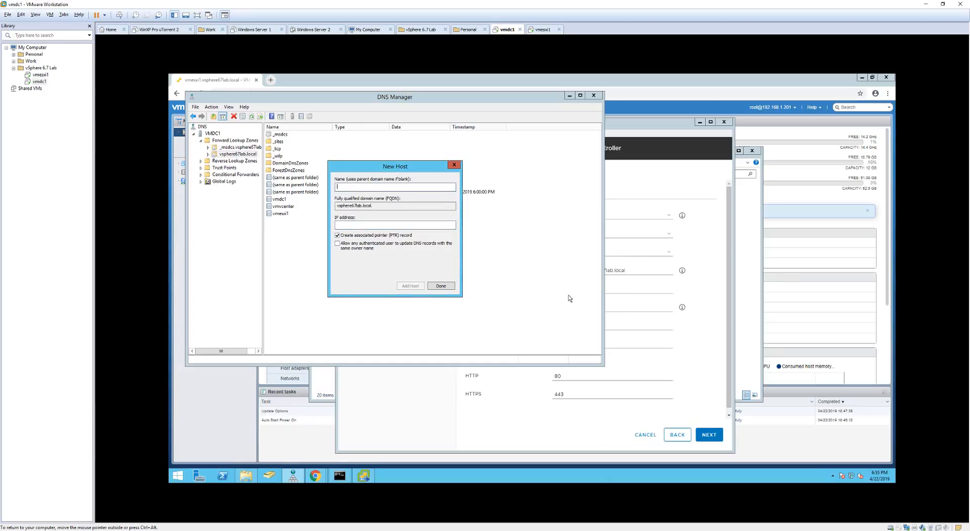
{"action": "left_click", "coordinate": [440, 286]}
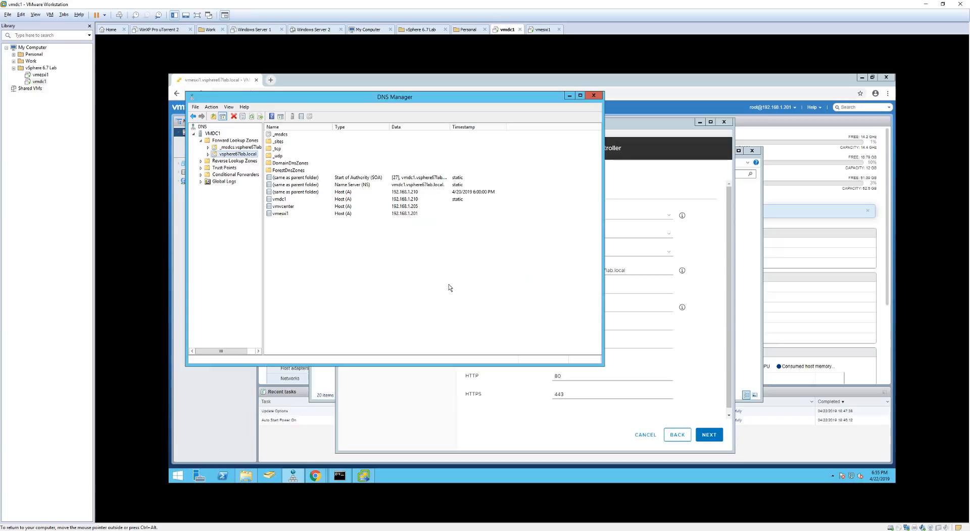
Review the Stage 1 summary, deploy the vCenter appliance, and proceed to Stage 2.
{"action": "left_click", "coordinate": [569, 97]}
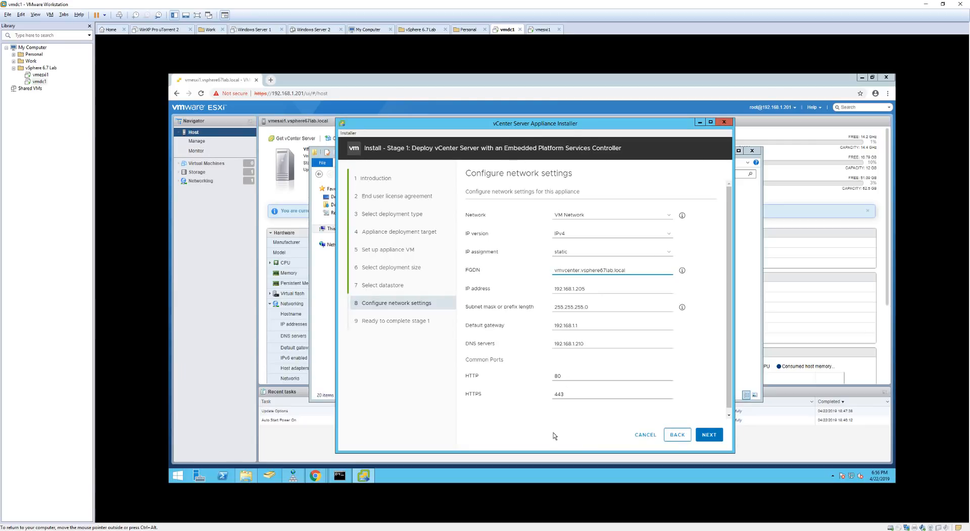
{"action": "left_click", "coordinate": [710, 435]}
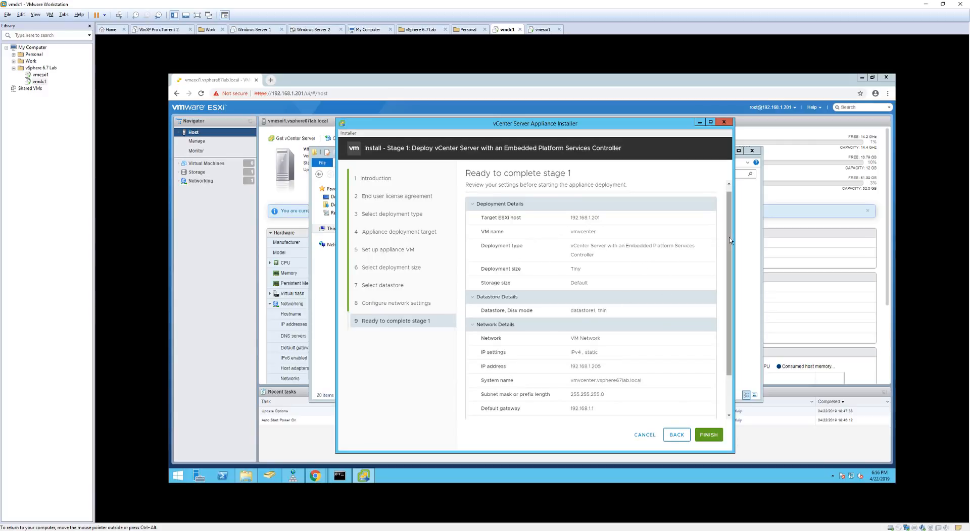
{"action": "scroll", "coordinate": [729, 240], "scroll_direction": "down", "scroll_amount": 2}
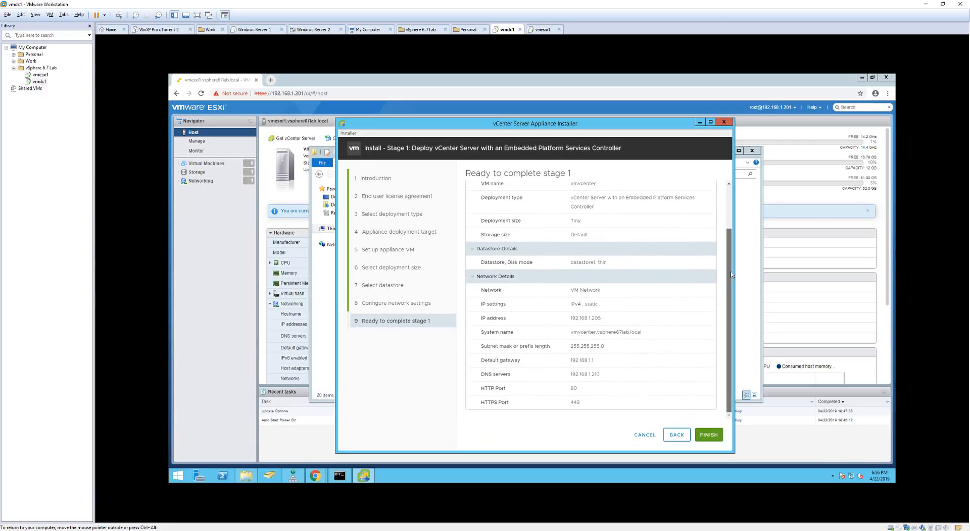
{"action": "scroll", "coordinate": [731, 257], "scroll_direction": "up", "scroll_amount": 2}
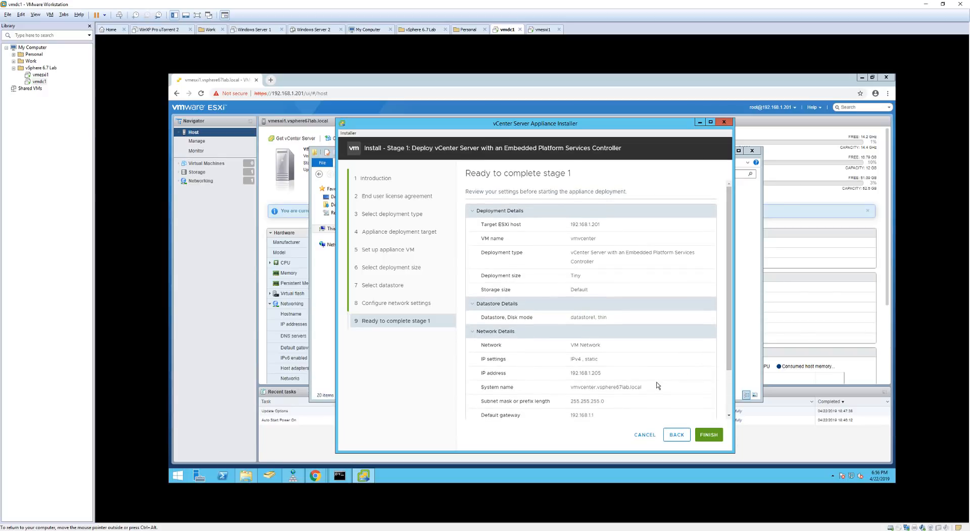
{"action": "left_click", "coordinate": [718, 437]}
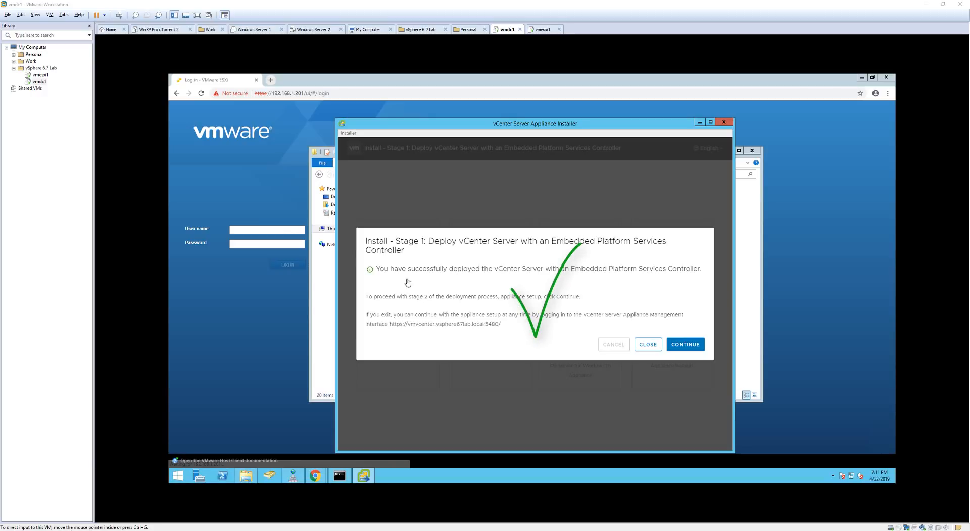
{"action": "left_click", "coordinate": [686, 345]}
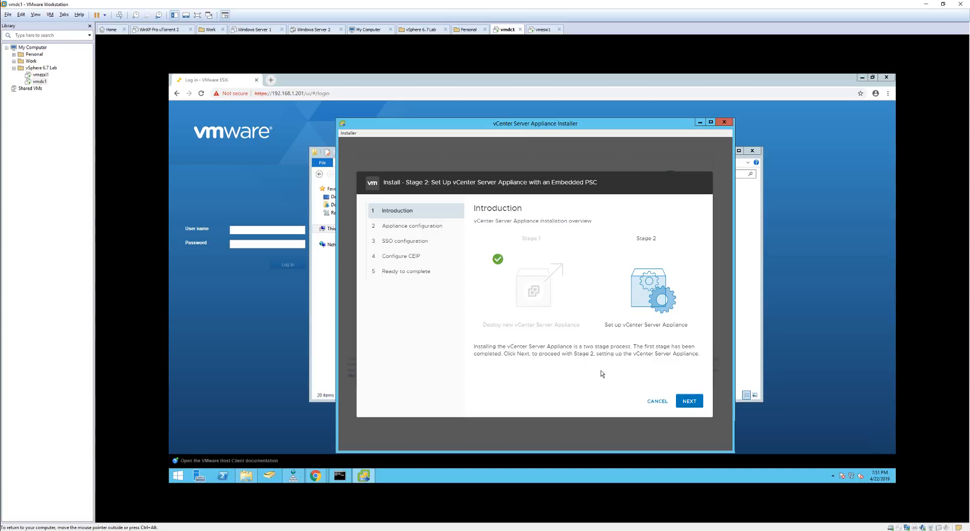
Set appliance time synchronization to NTP server 192.168.1.210.
{"action": "left_click", "coordinate": [684, 399]}
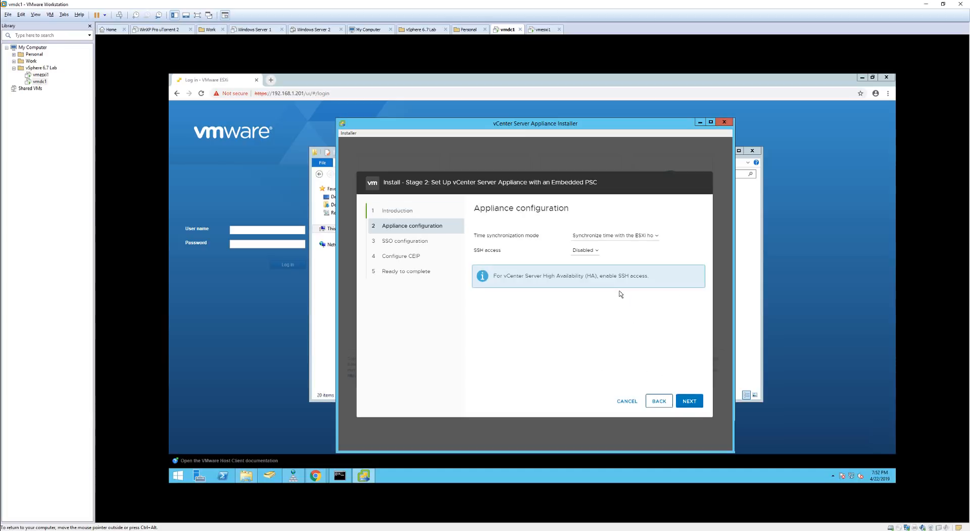
{"action": "left_click", "coordinate": [656, 237]}
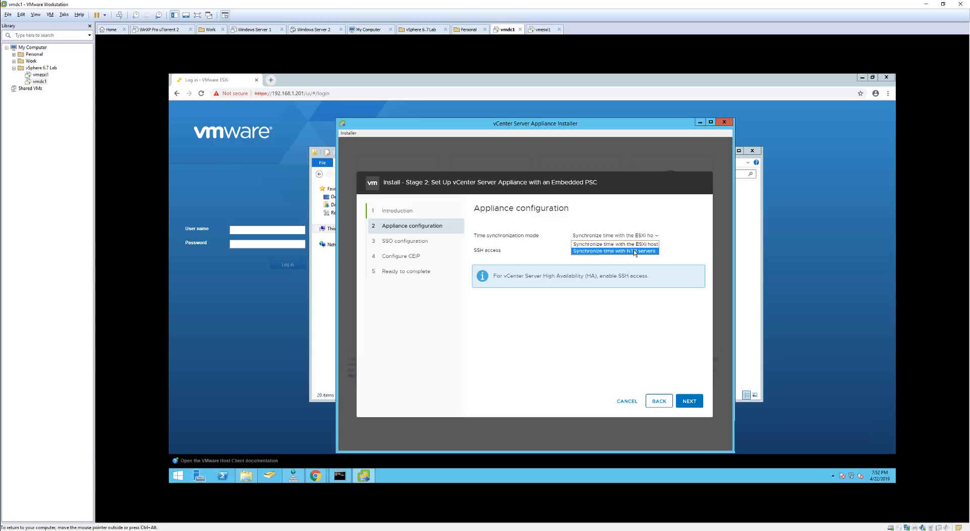
{"action": "left_click", "coordinate": [648, 251]}
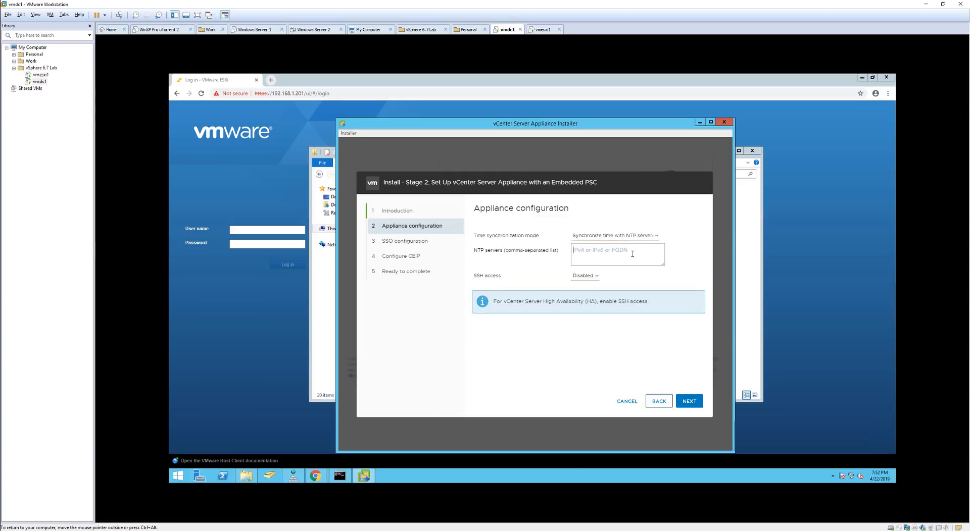
{"action": "left_click", "coordinate": [632, 254]}
{"action": "type", "text": "192.168.1.210"}
Create the new SSO domain vsphere.local and enter its administrator passwords.
{"action": "left_click", "coordinate": [688, 402]}
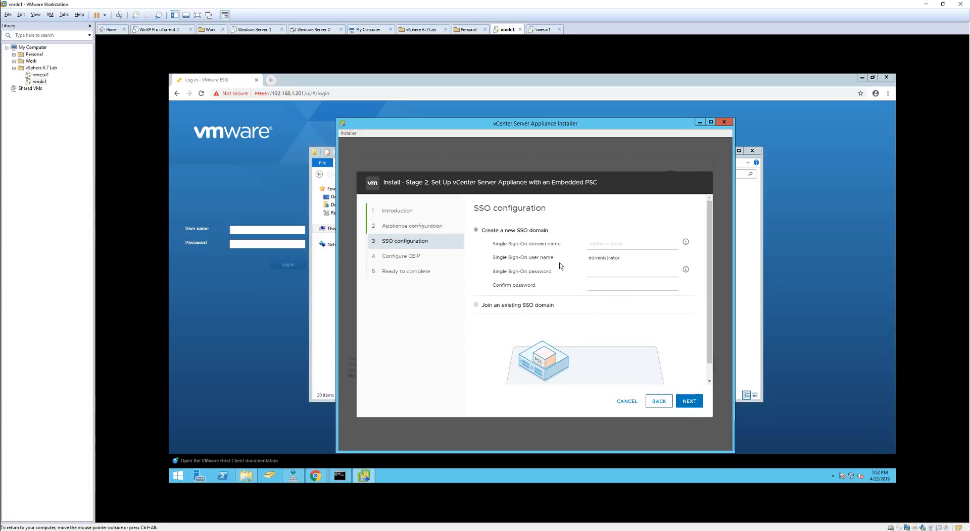
{"action": "left_click", "coordinate": [608, 244]}
{"action": "left_click", "coordinate": [632, 327]}
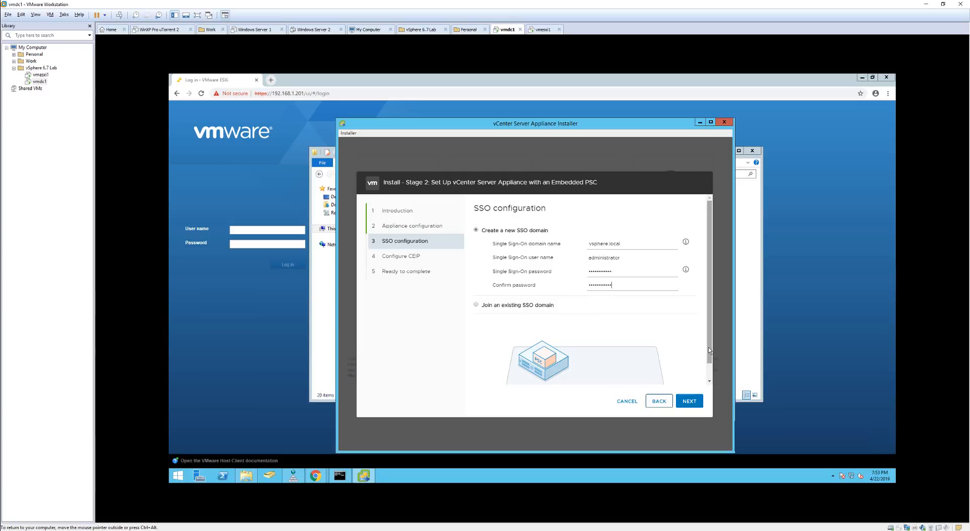
{"action": "scroll", "coordinate": [712, 369], "scroll_direction": "down", "scroll_amount": 1}
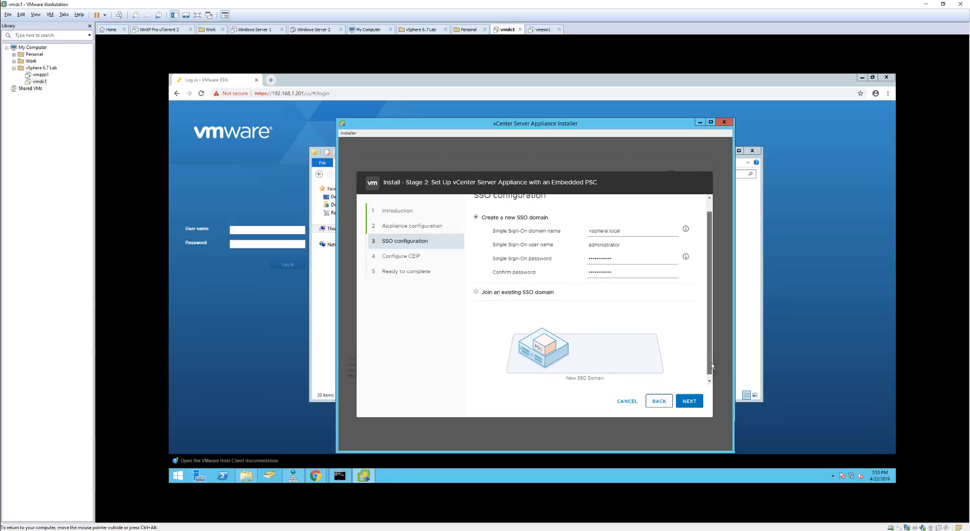
{"action": "scroll", "coordinate": [713, 367], "scroll_direction": "up", "scroll_amount": 1}
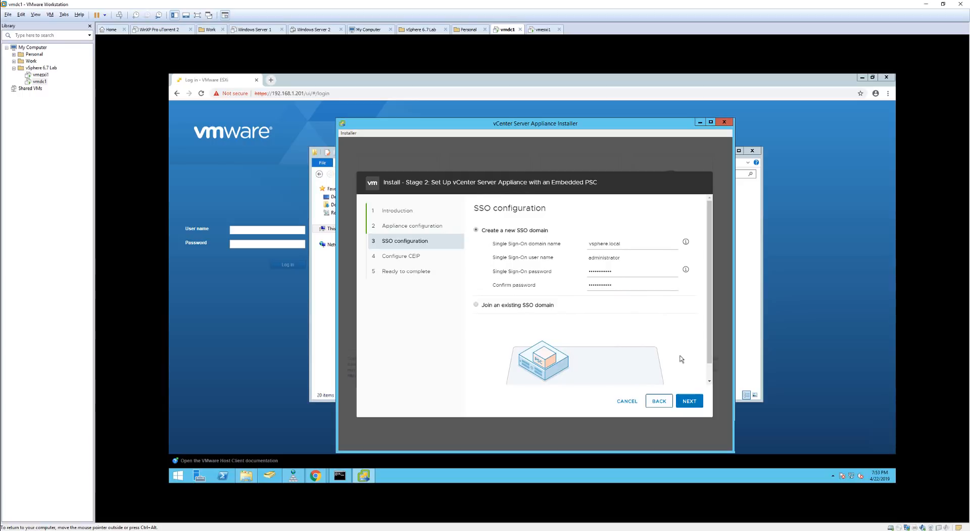
{"action": "left_click", "coordinate": [691, 399]}
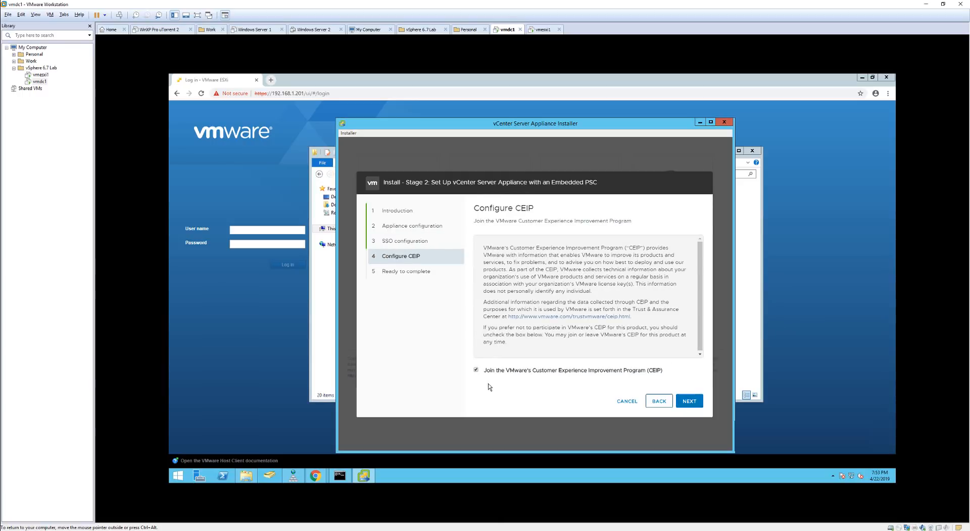
Opt out of CEIP, finish Stage 2, confirm the warning, and close the completed installer.
{"action": "left_click", "coordinate": [477, 371]}
{"action": "left_click", "coordinate": [697, 403]}
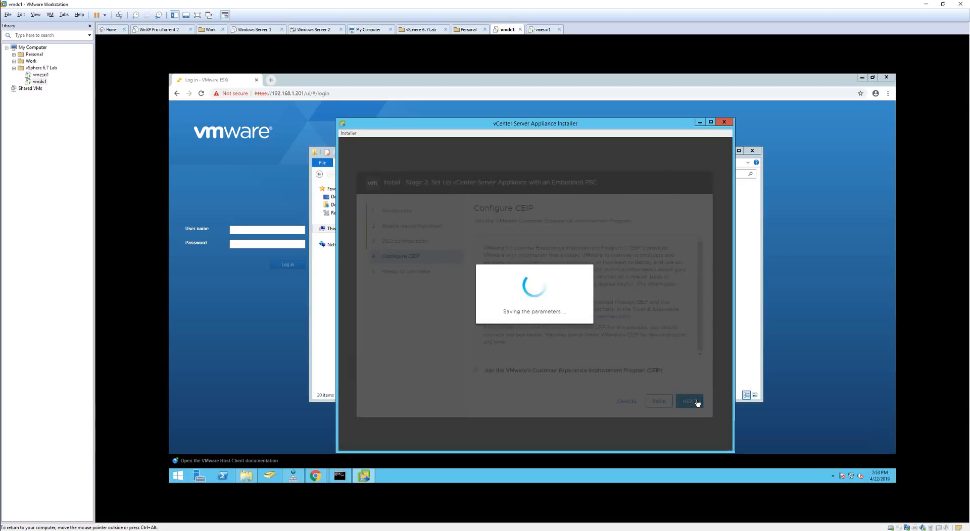
{"action": "scroll", "coordinate": [709, 257], "scroll_direction": "down", "scroll_amount": 1}
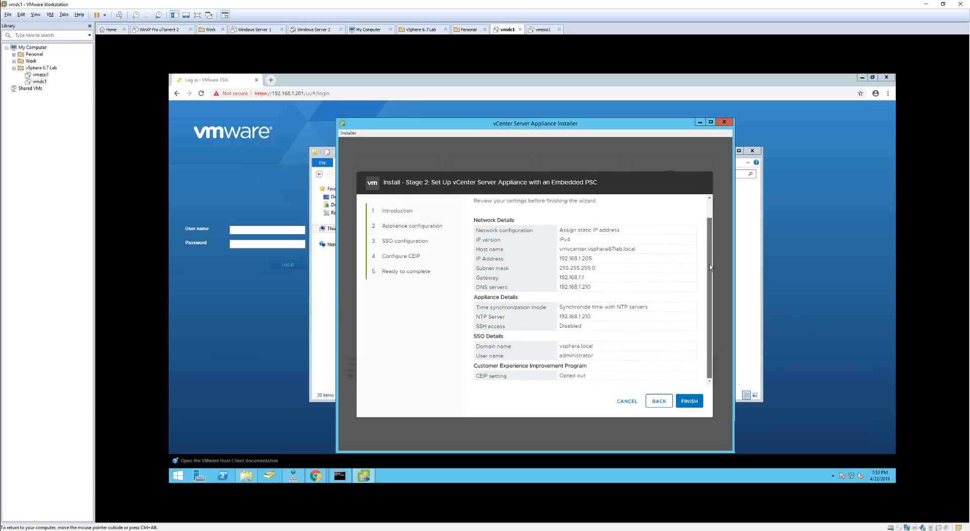
{"action": "scroll", "coordinate": [711, 247], "scroll_direction": "up", "scroll_amount": 1}
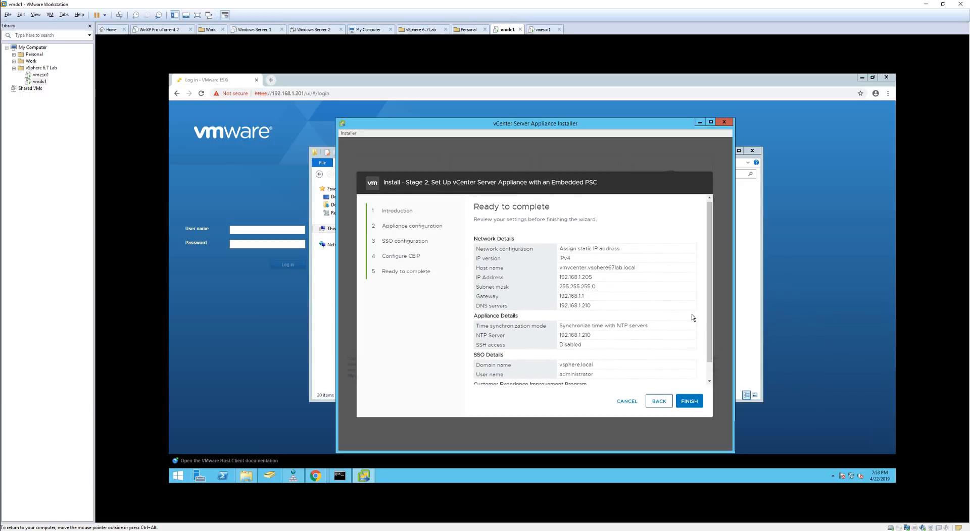
{"action": "left_click", "coordinate": [692, 402]}
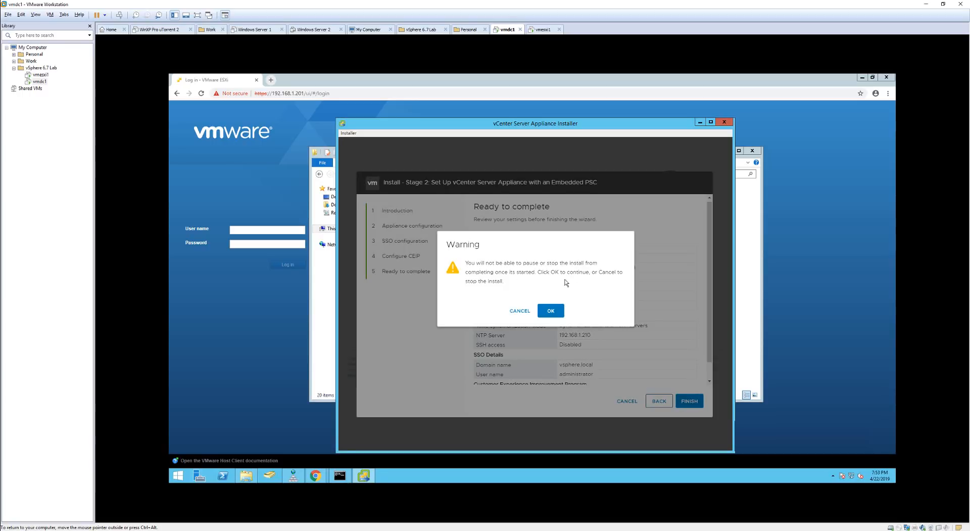
{"action": "left_click", "coordinate": [551, 311]}
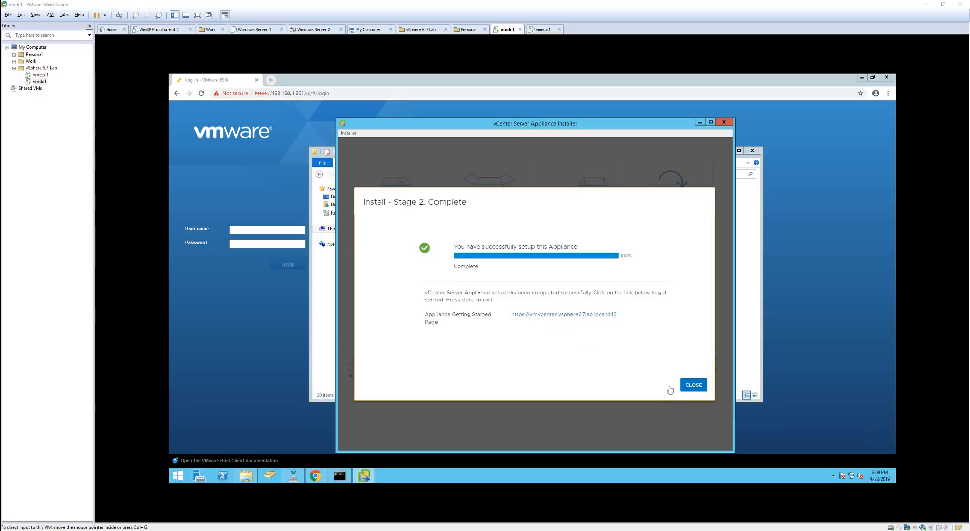
{"action": "left_click", "coordinate": [693, 386]}
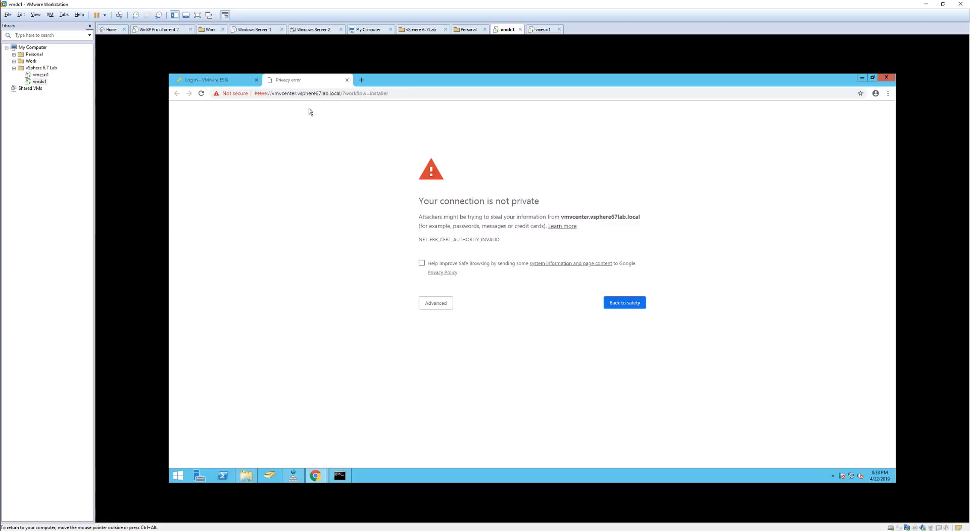
Bypass the certificate warning and launch the HTML5 vSphere Client.
{"action": "left_click", "coordinate": [427, 310]}
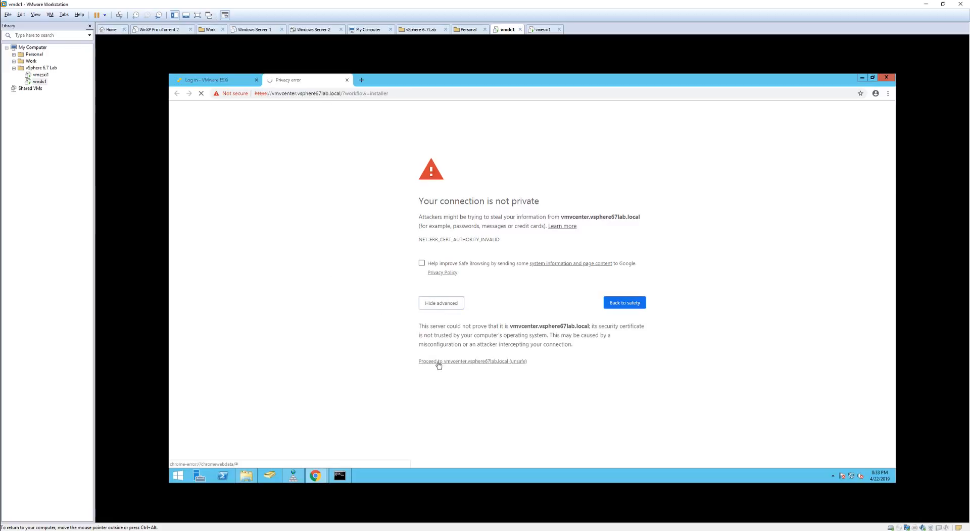
{"action": "left_click", "coordinate": [438, 362]}
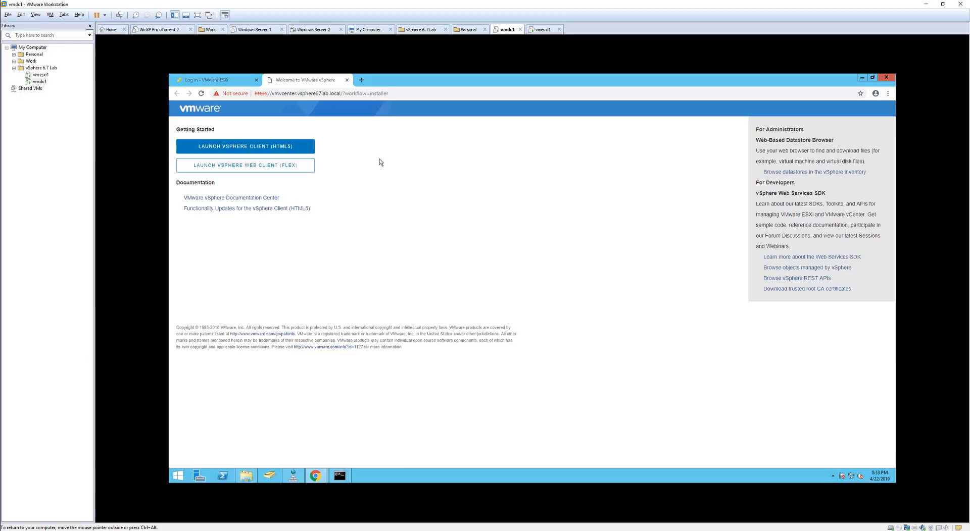
{"action": "left_click", "coordinate": [269, 147]}
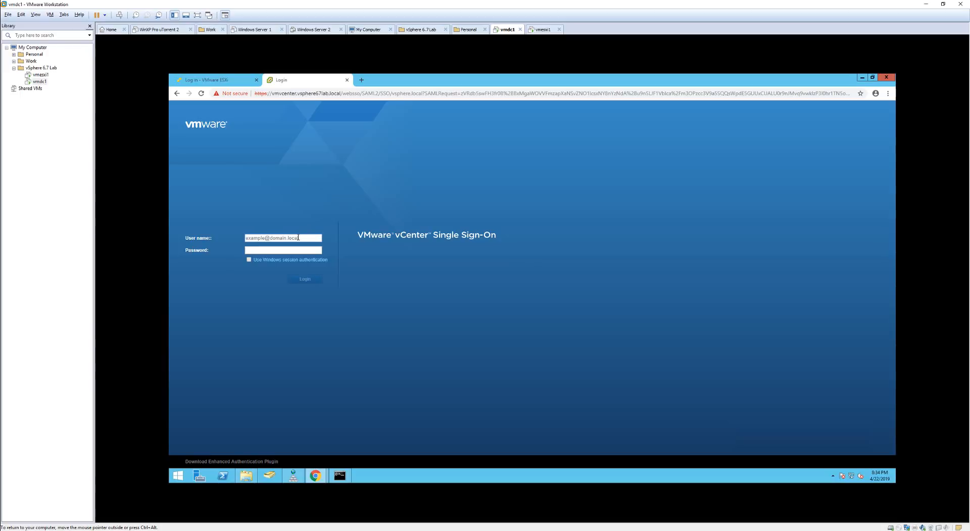
{"action": "type", "text": "administrator@vsphere.local"}
{"action": "key", "text": "Tab"}
{"action": "type", "text": "••••••••"}
{"action": "key", "text": "Return"}
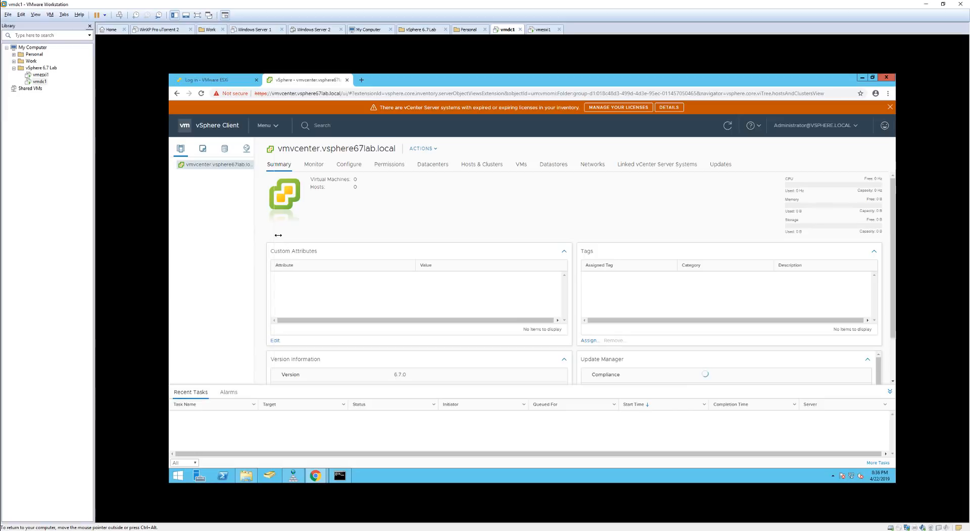
Create datacenter vsphere67lab under vmvcenter.vsphere67lab.local and select it in the inventory.
{"action": "left_click_drag", "start_coordinate": [258, 241], "coordinate": [288, 235]}
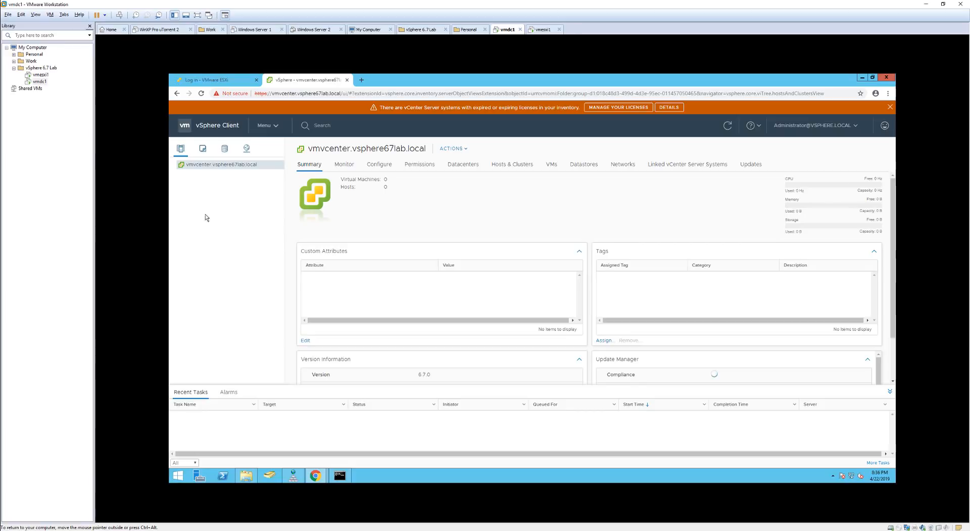
{"action": "right_click", "coordinate": [219, 170]}
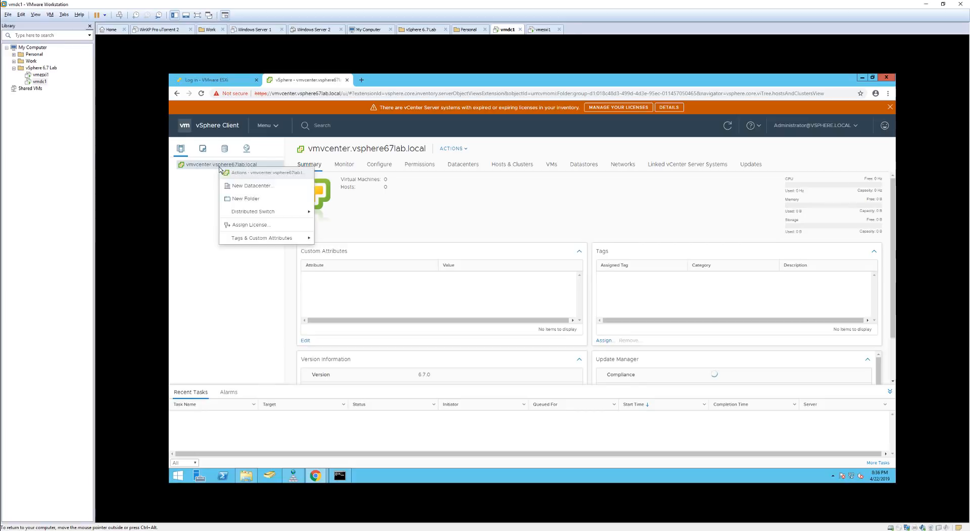
{"action": "left_click", "coordinate": [238, 188]}
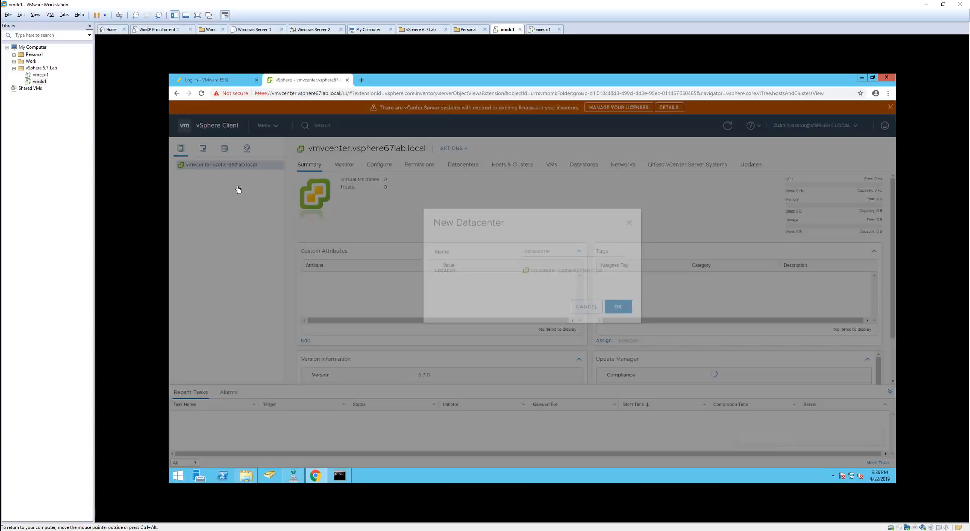
{"action": "left_click_drag", "start_coordinate": [552, 272], "coordinate": [510, 276]}
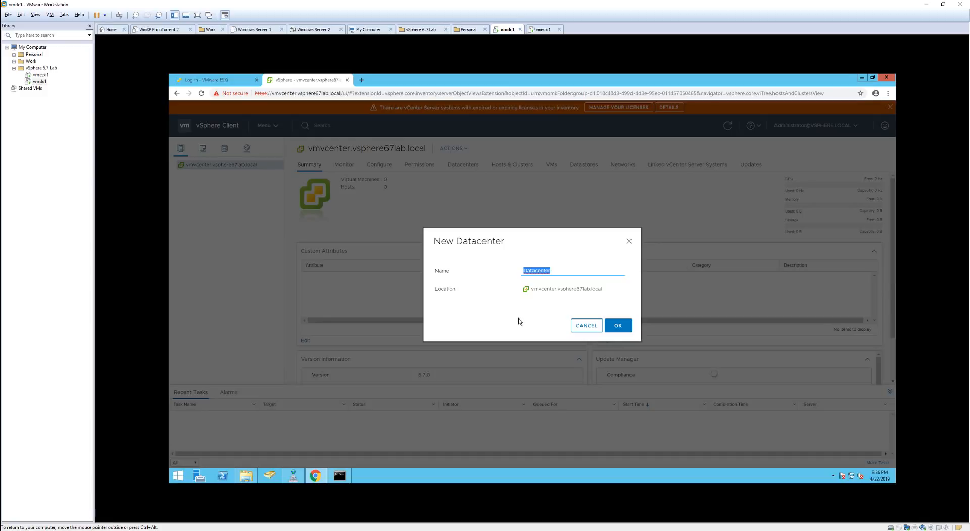
{"action": "type", "text": "vsphere67lab"}
{"action": "left_click", "coordinate": [612, 326]}
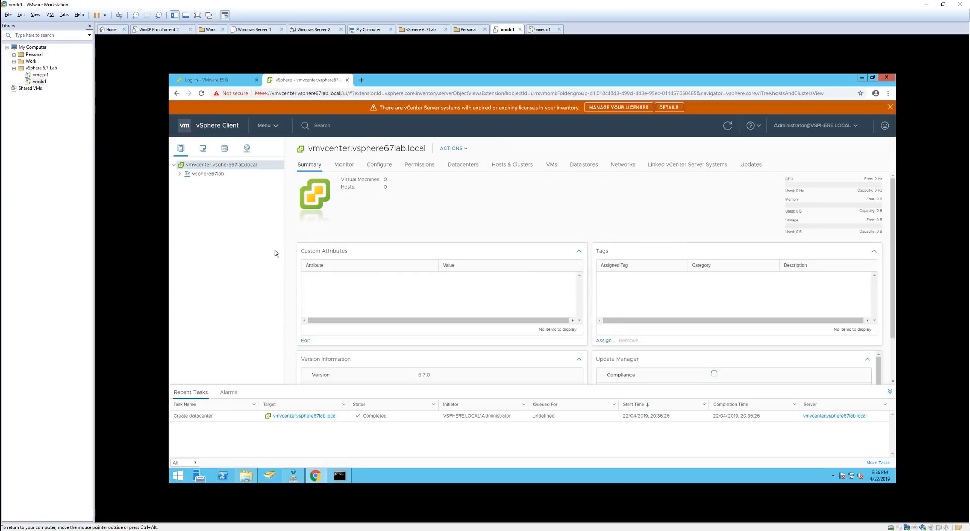
{"action": "left_click", "coordinate": [204, 177]}
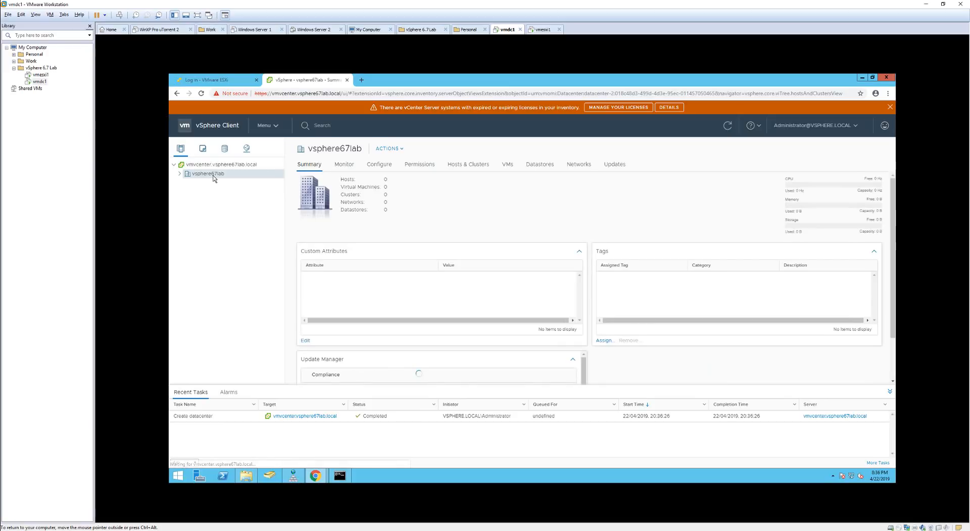
{"action": "right_click", "coordinate": [214, 177]}
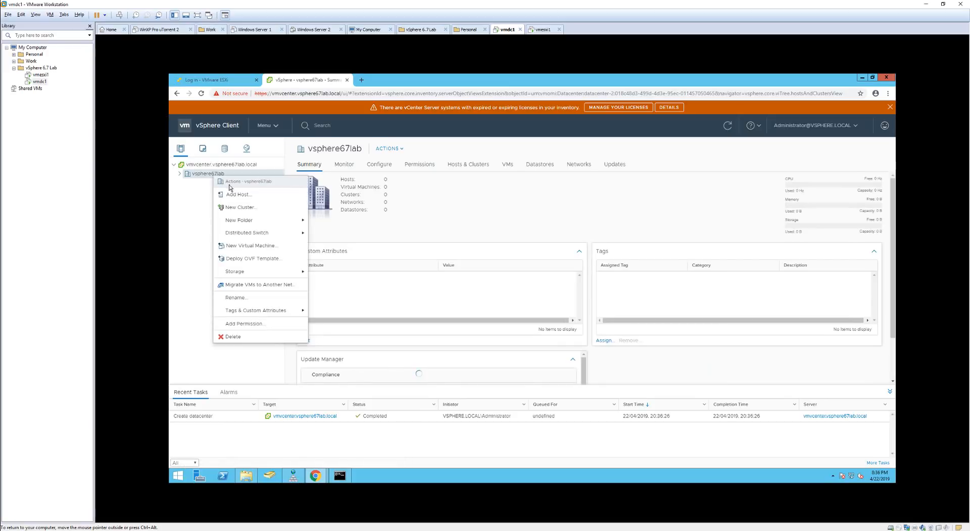
Connect host vmesxi1.vsphere67lab.local with root credentials and accept its certificate.
{"action": "left_click", "coordinate": [239, 198]}
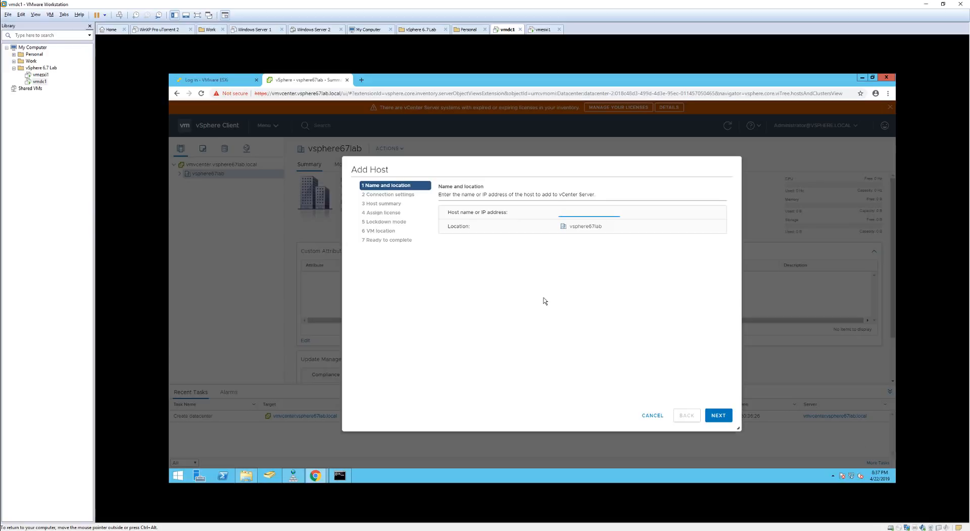
{"action": "type", "text": "esxi1.vsphere67lab.local"}
{"action": "left_click", "coordinate": [719, 415]}
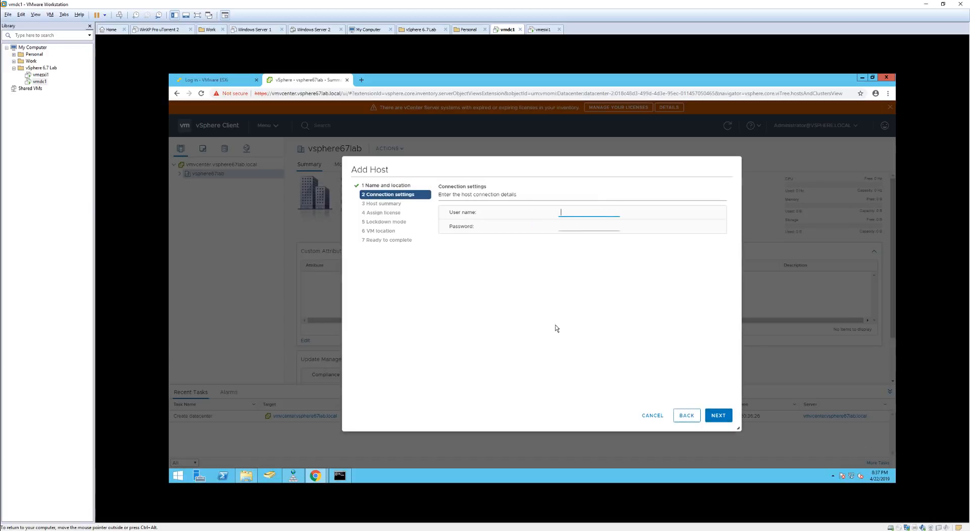
{"action": "type", "text": "root"}
{"action": "key", "text": "Tab"}
{"action": "key", "text": "ctrl+v"}
{"action": "left_click", "coordinate": [719, 415]}
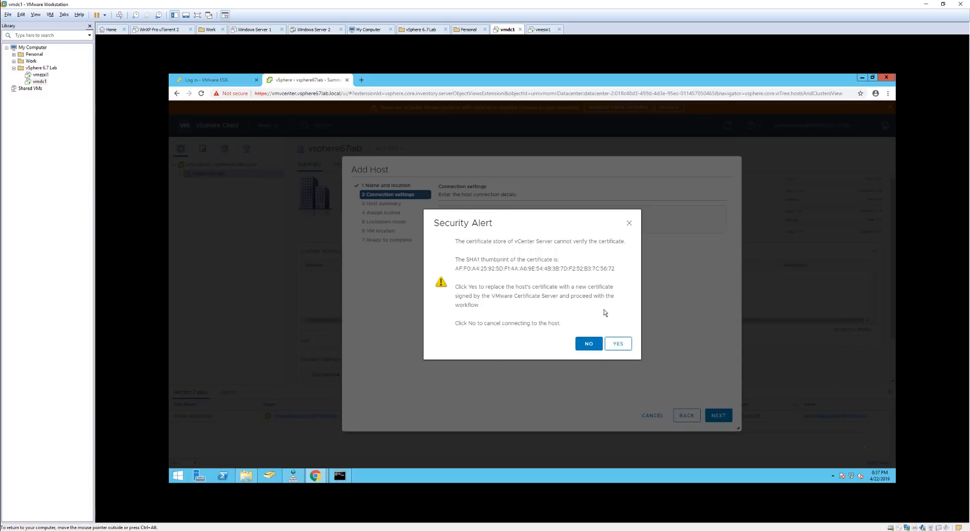
{"action": "left_click", "coordinate": [624, 346]}
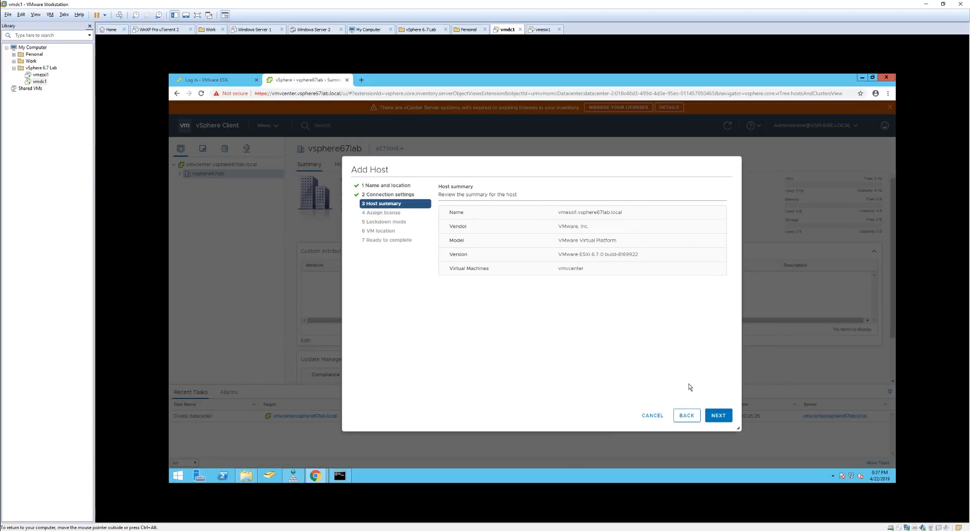
Keep the Evaluation License, lockdown mode disabled and default VM location, then finish.
{"action": "left_click", "coordinate": [722, 415]}
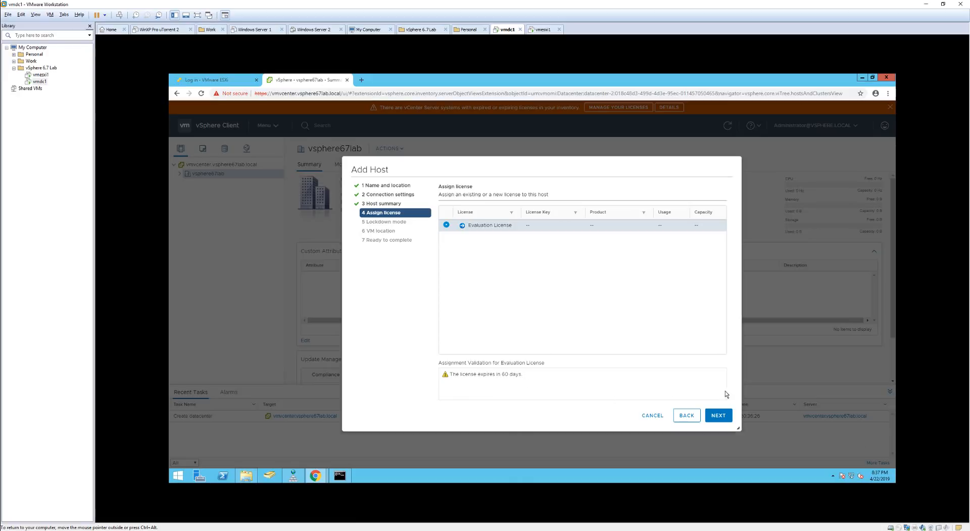
{"action": "left_click", "coordinate": [723, 416]}
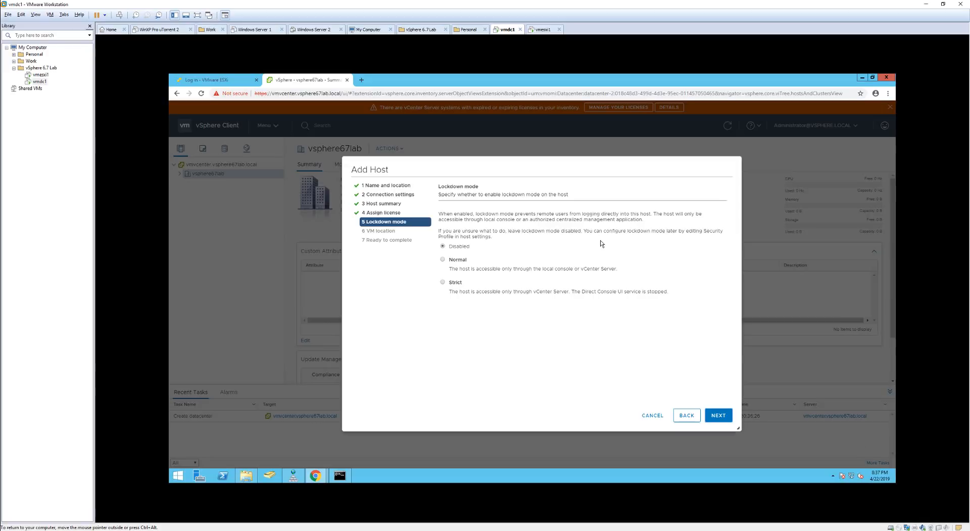
{"action": "left_click", "coordinate": [719, 416]}
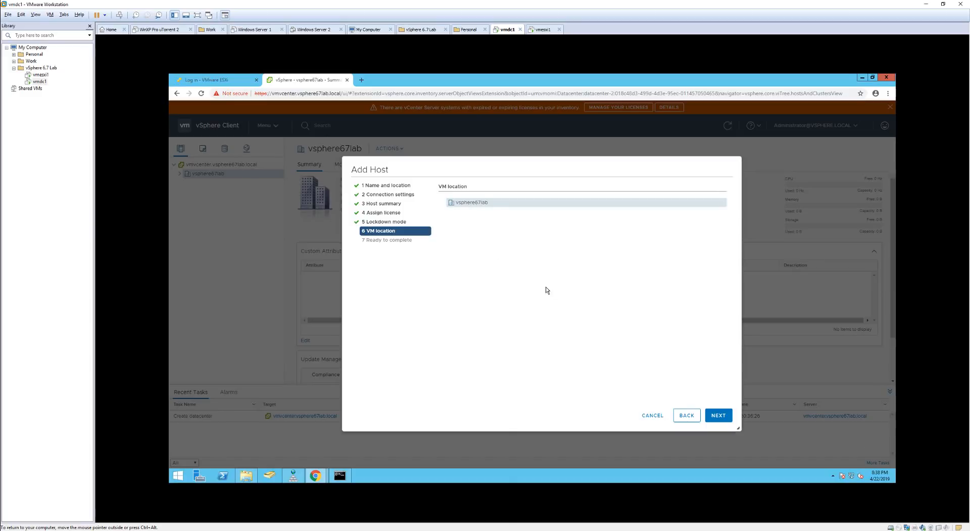
{"action": "left_click", "coordinate": [720, 416]}
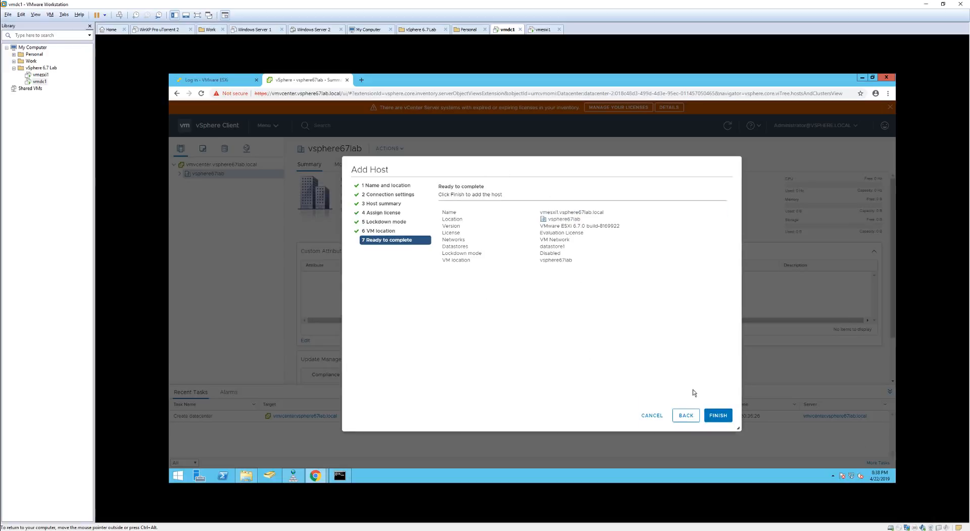
{"action": "left_click", "coordinate": [717, 416]}
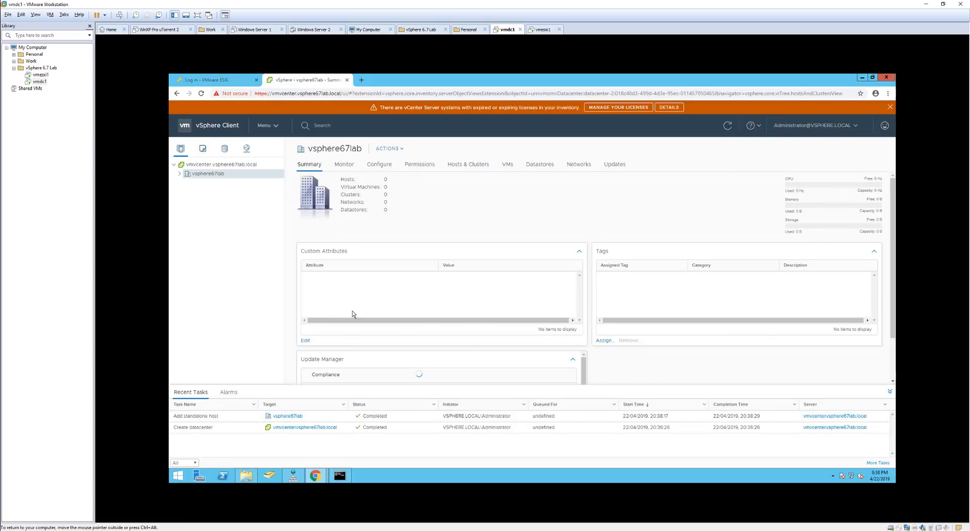
Expand vsphere67lab and host vmesxi1 to show the vmcenter VM's summary.
{"action": "left_click", "coordinate": [180, 173]}
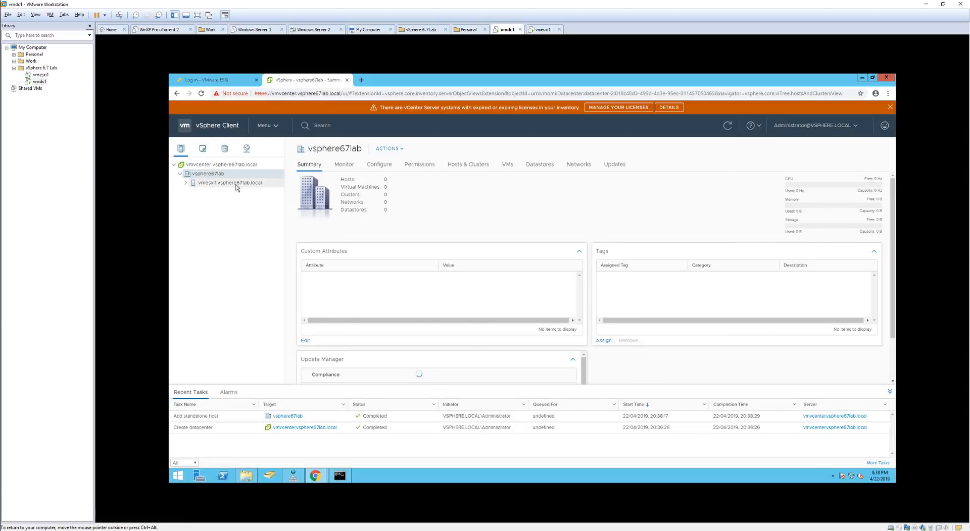
{"action": "left_click", "coordinate": [206, 186]}
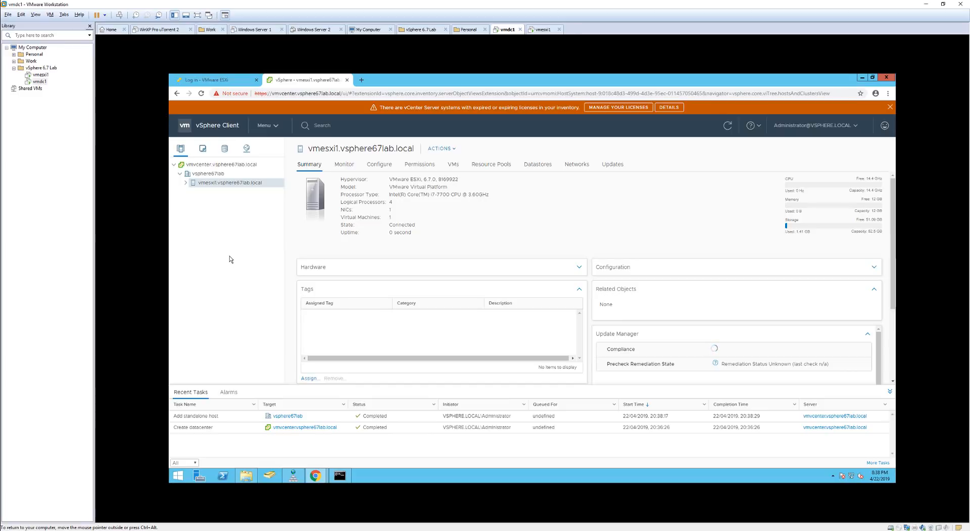
{"action": "left_click", "coordinate": [185, 183]}
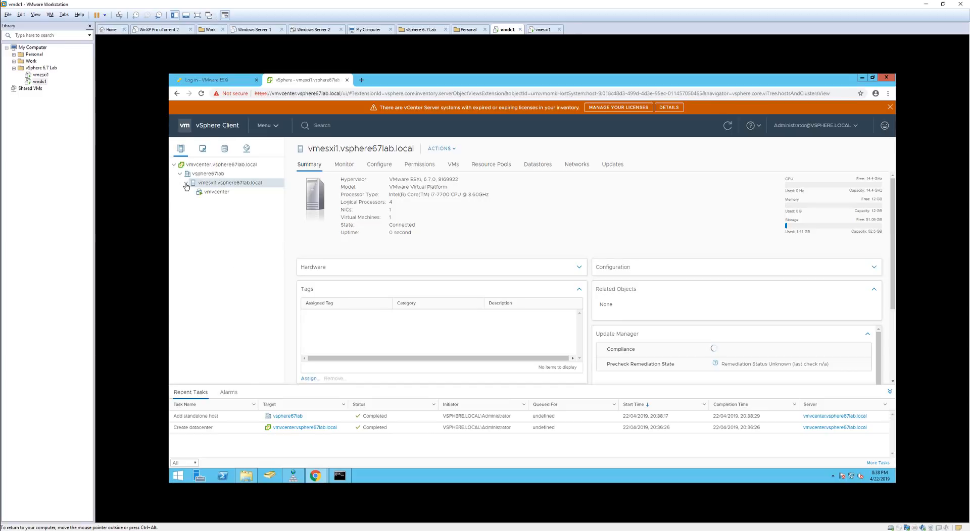
{"action": "left_click", "coordinate": [234, 196]}
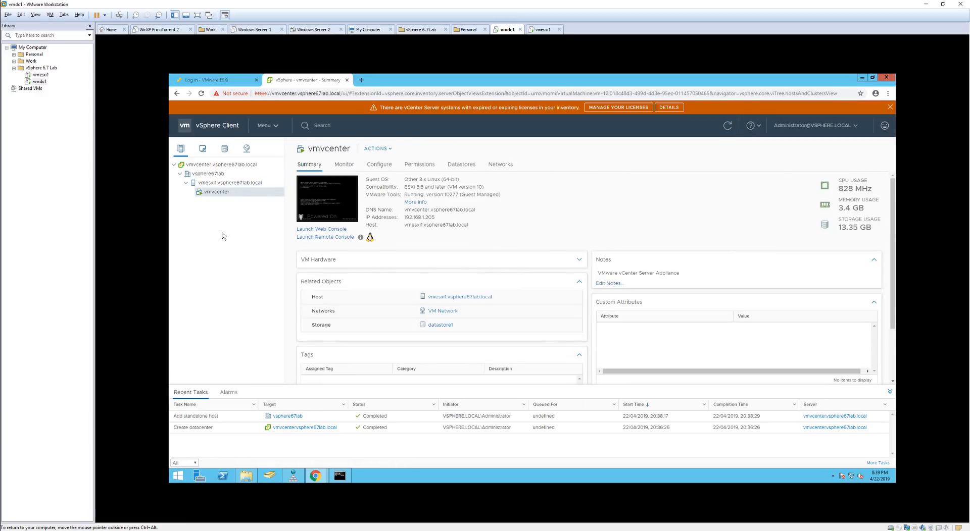
Check the datacenter actions, then start and cancel a New Virtual Machine on vmesxi1.
{"action": "right_click", "coordinate": [214, 177]}
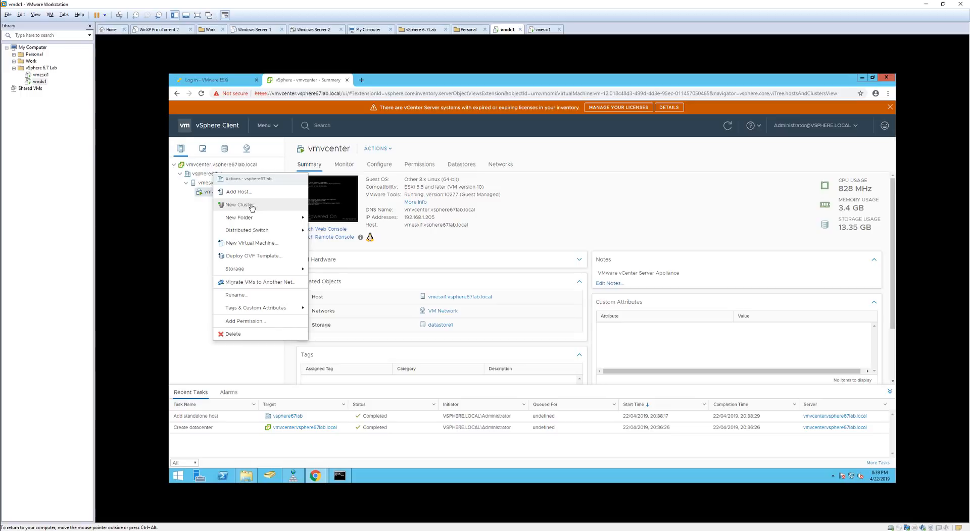
{"action": "left_click", "coordinate": [198, 219]}
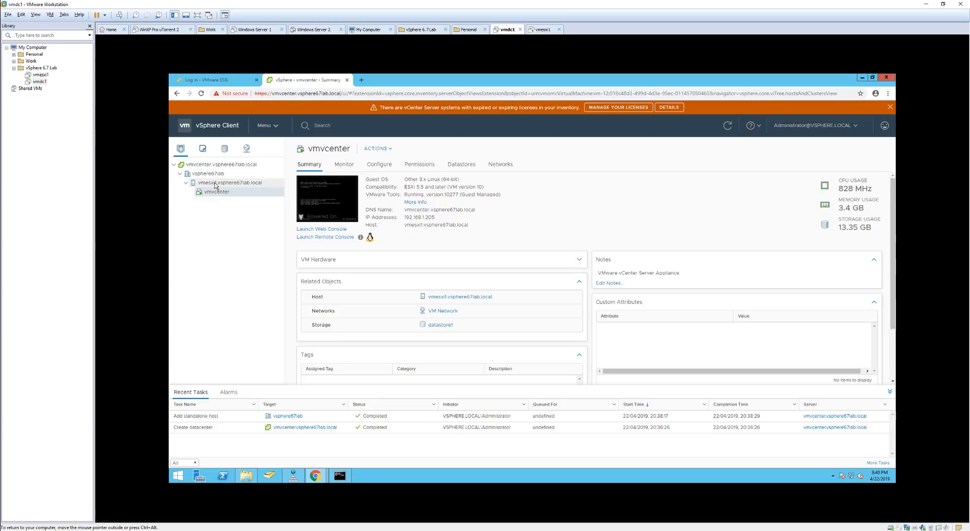
{"action": "right_click", "coordinate": [223, 185]}
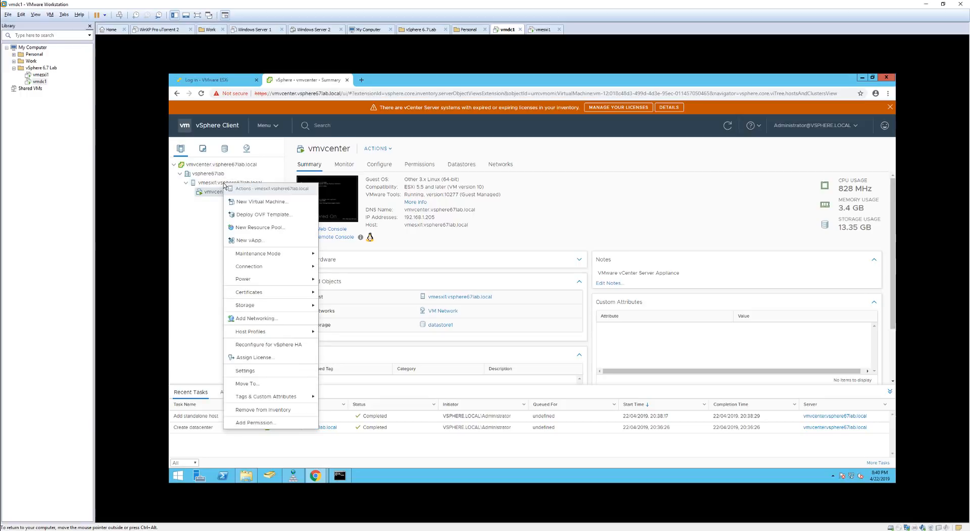
{"action": "left_click", "coordinate": [251, 204]}
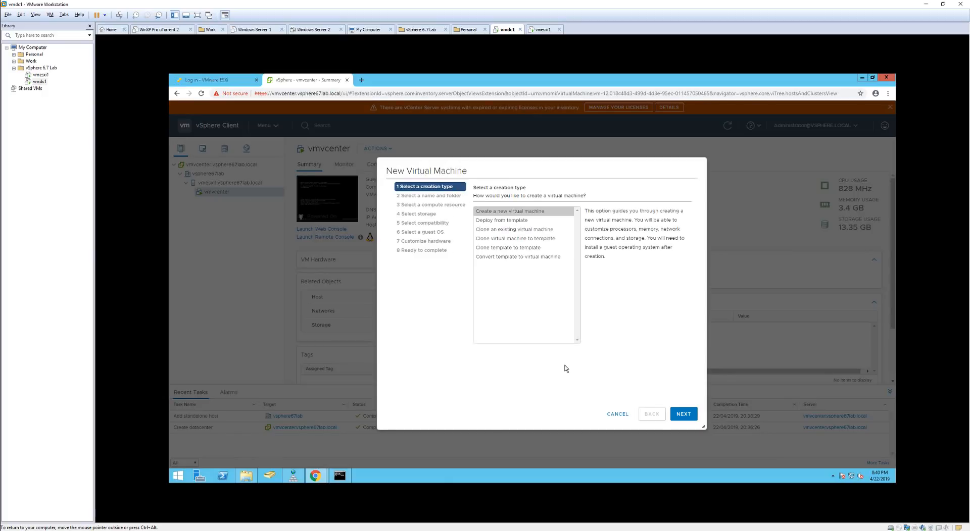
{"action": "left_click", "coordinate": [619, 416]}
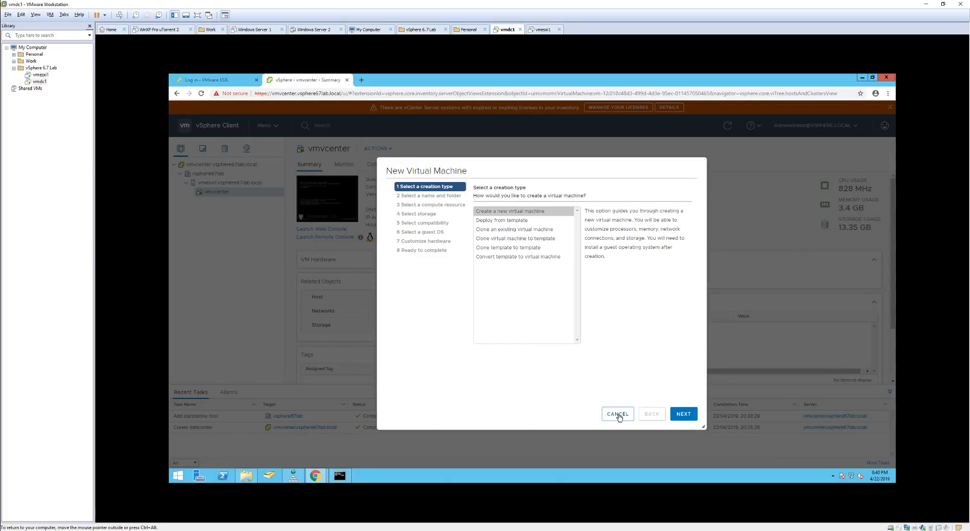